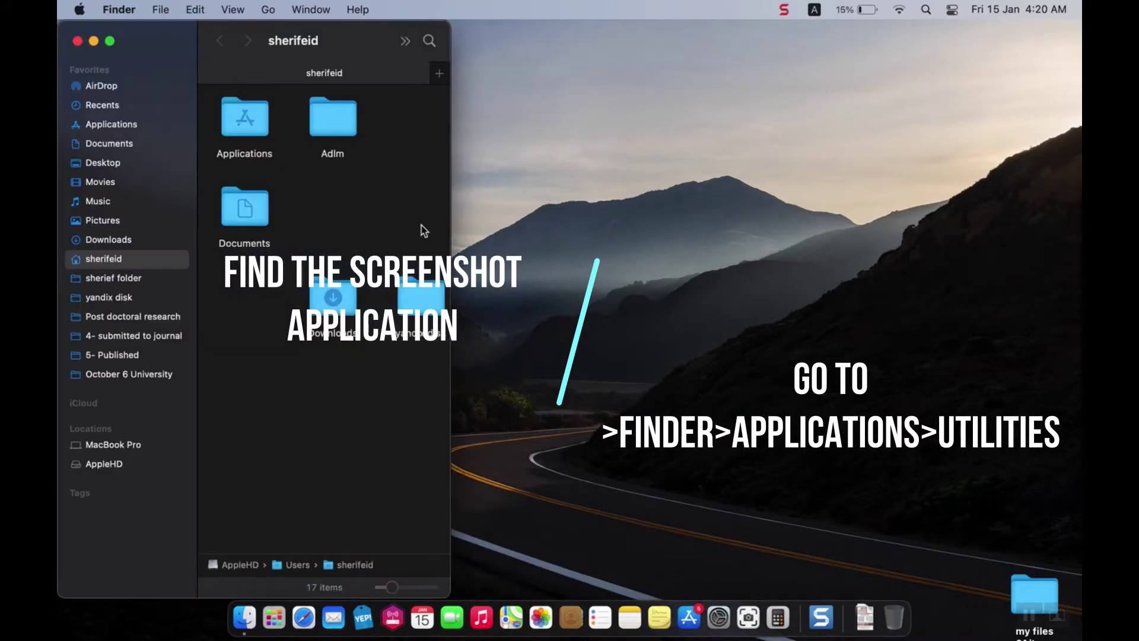
- Locate Screenshot.app in the Utilities folder within Applications, widening the Finder window to browse and closing it when done
left_click(132, 125)
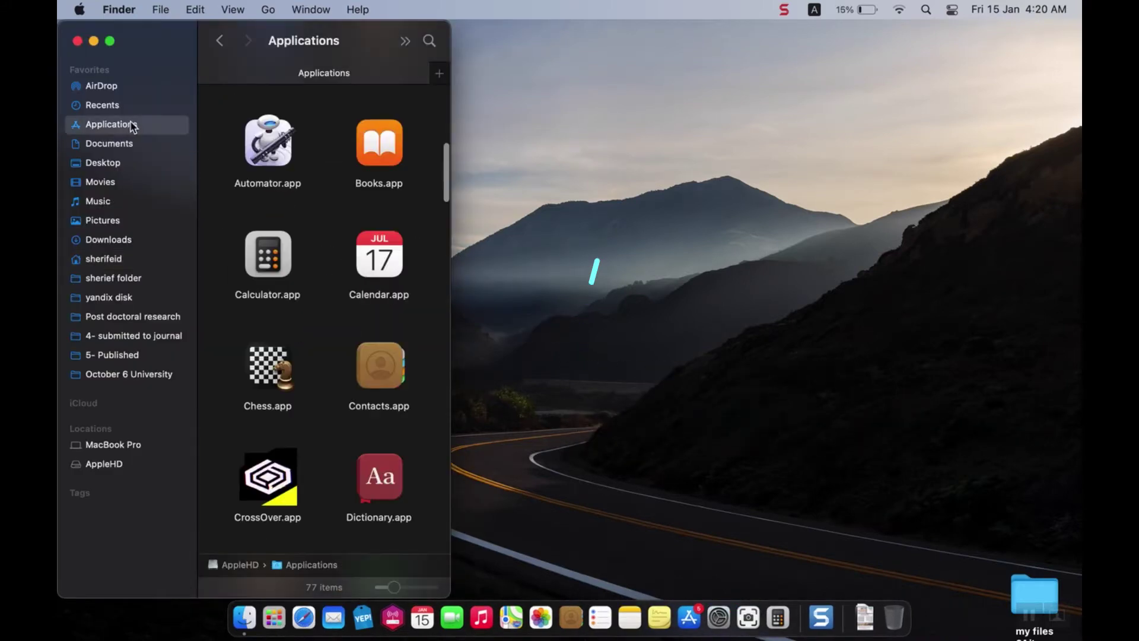
left_click_drag(451, 161, 1079, 207)
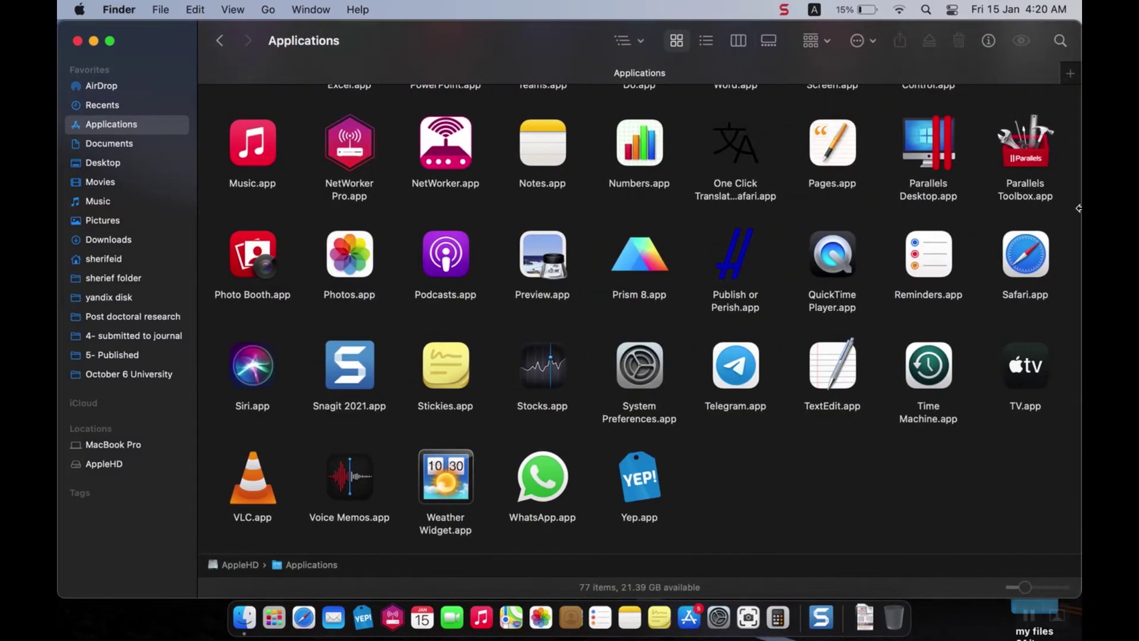
scroll(881, 198, "up", 10)
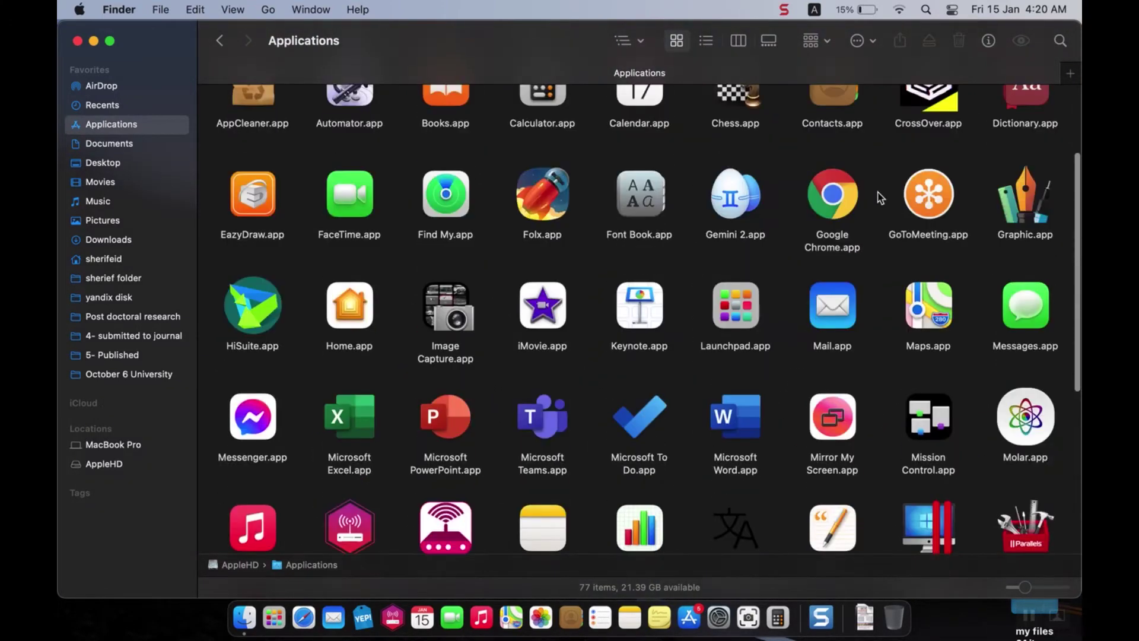
scroll(881, 198, "up", 2)
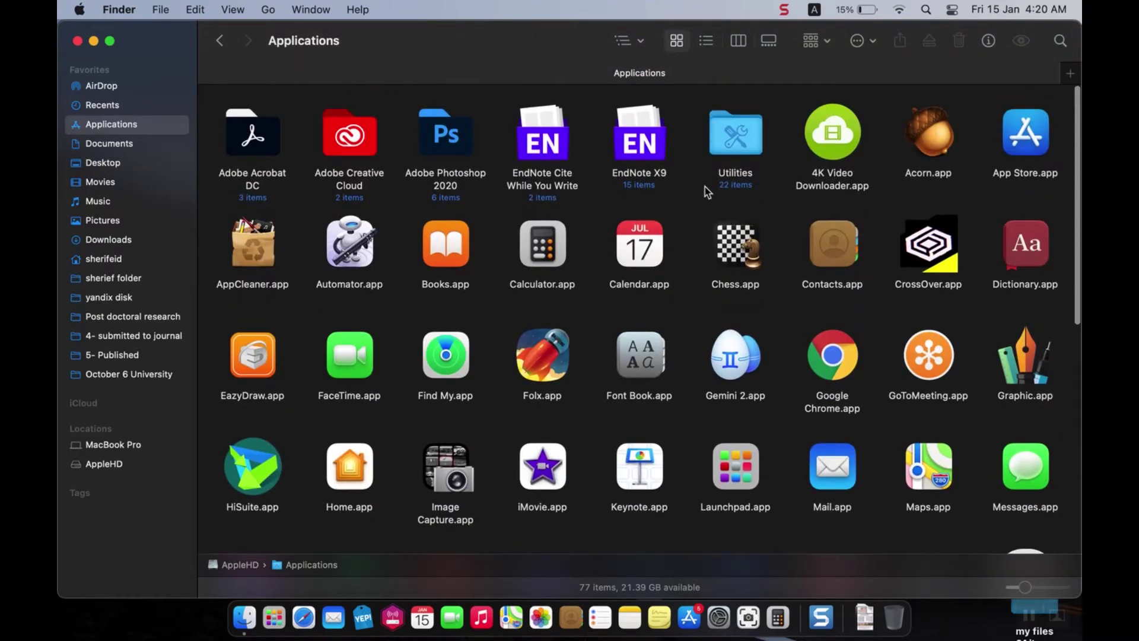
left_click(743, 136)
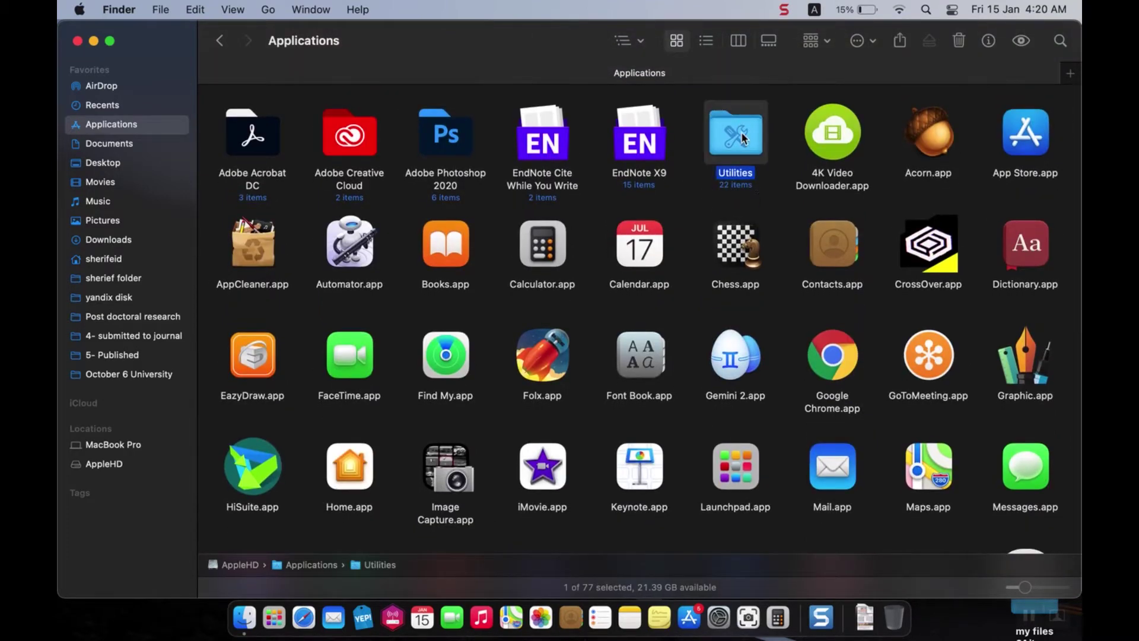
double_click(743, 137)
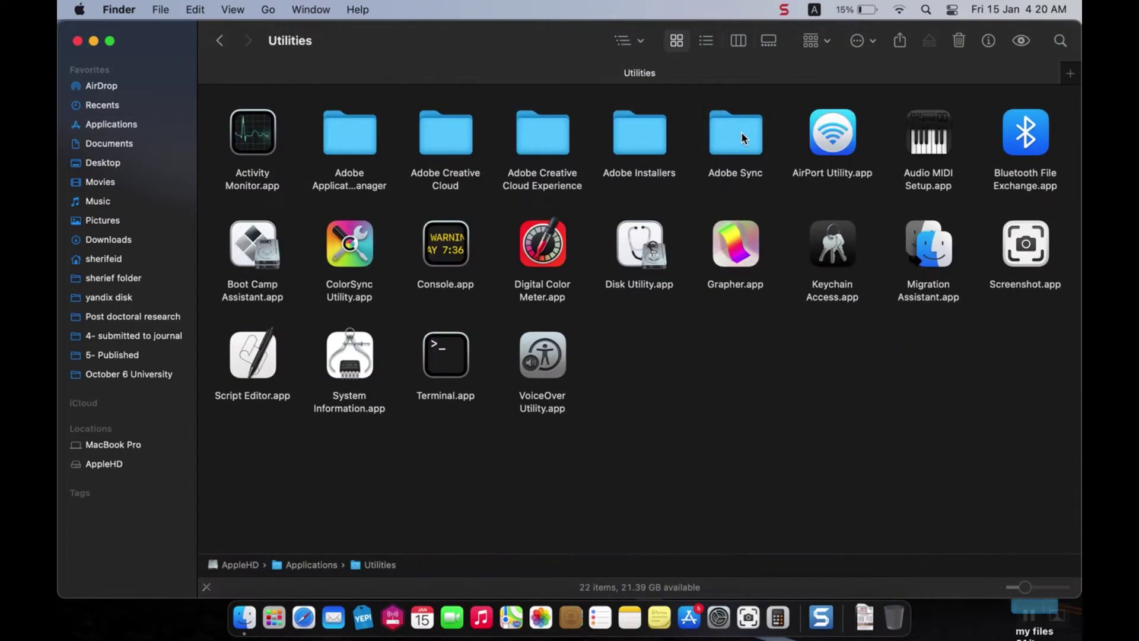
left_click(1029, 263)
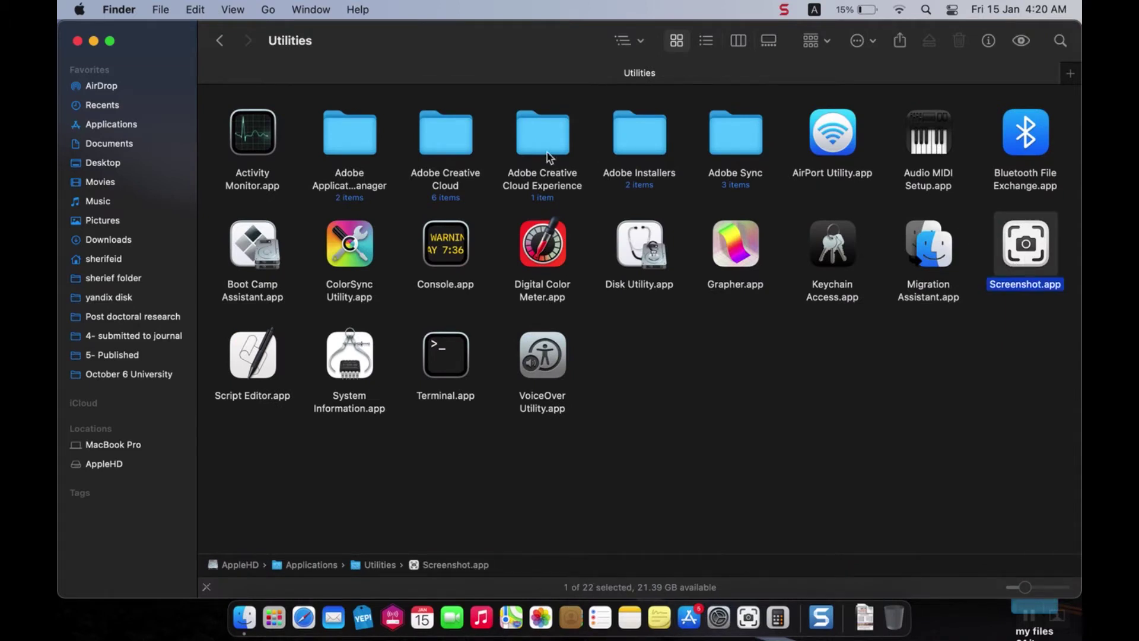
left_click(78, 41)
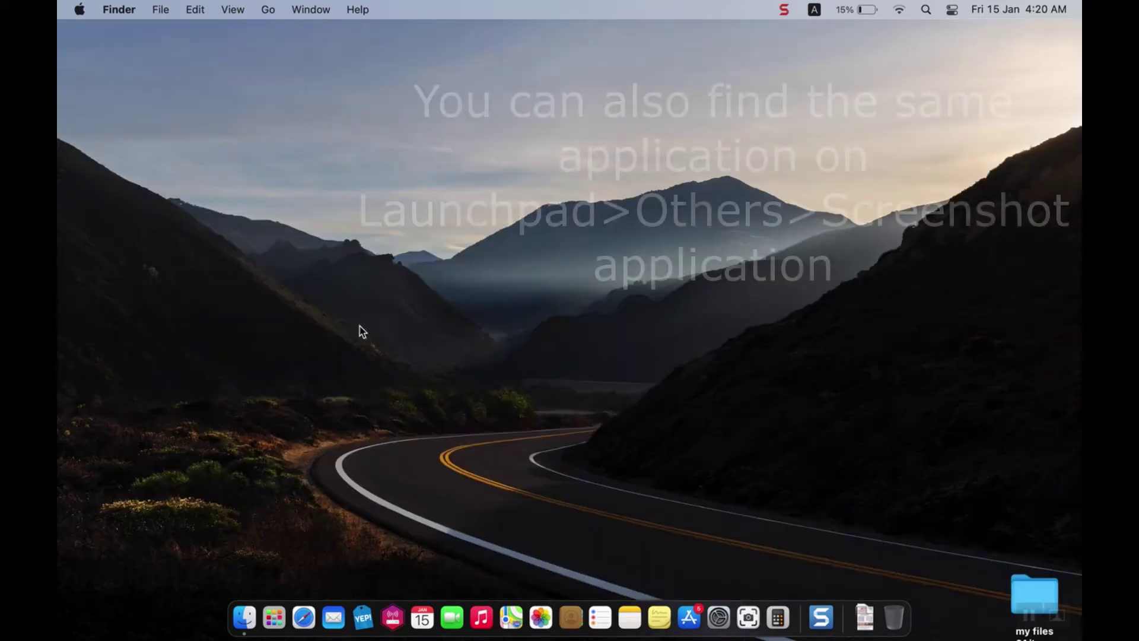
- Launch the Screenshot application from the Other folder in Launchpad
left_click(276, 603)
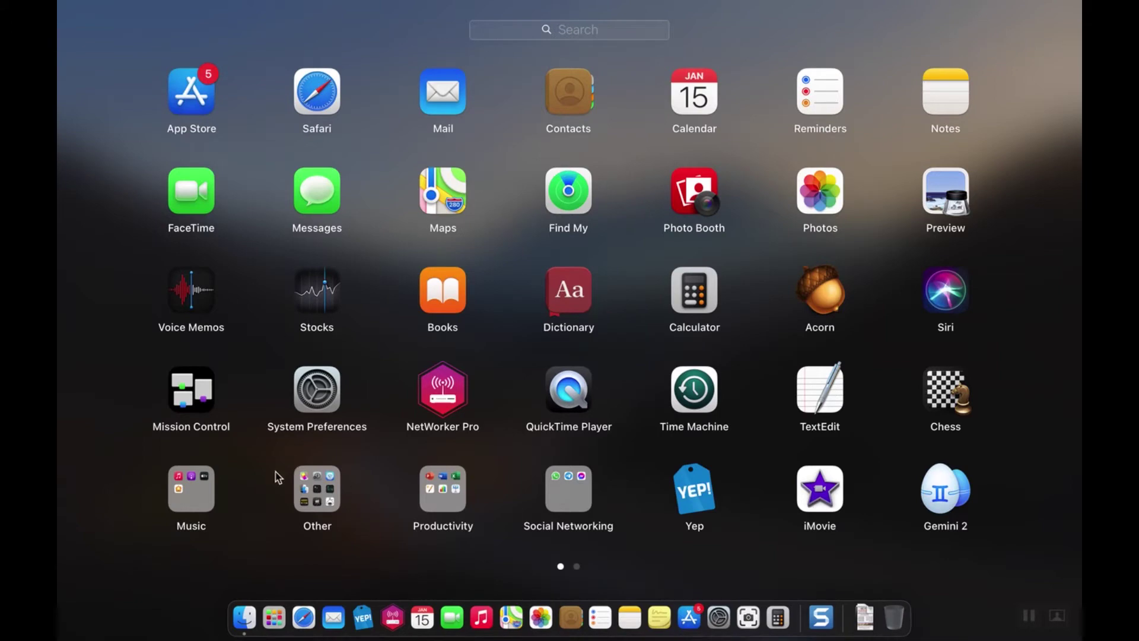
left_click(325, 500)
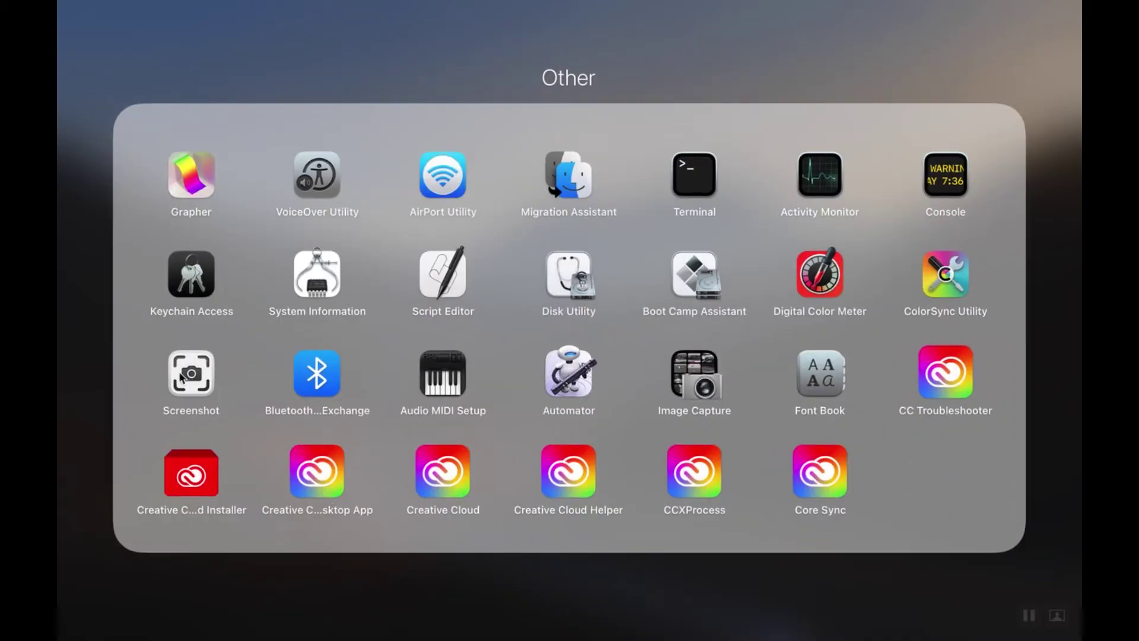
left_click(200, 385)
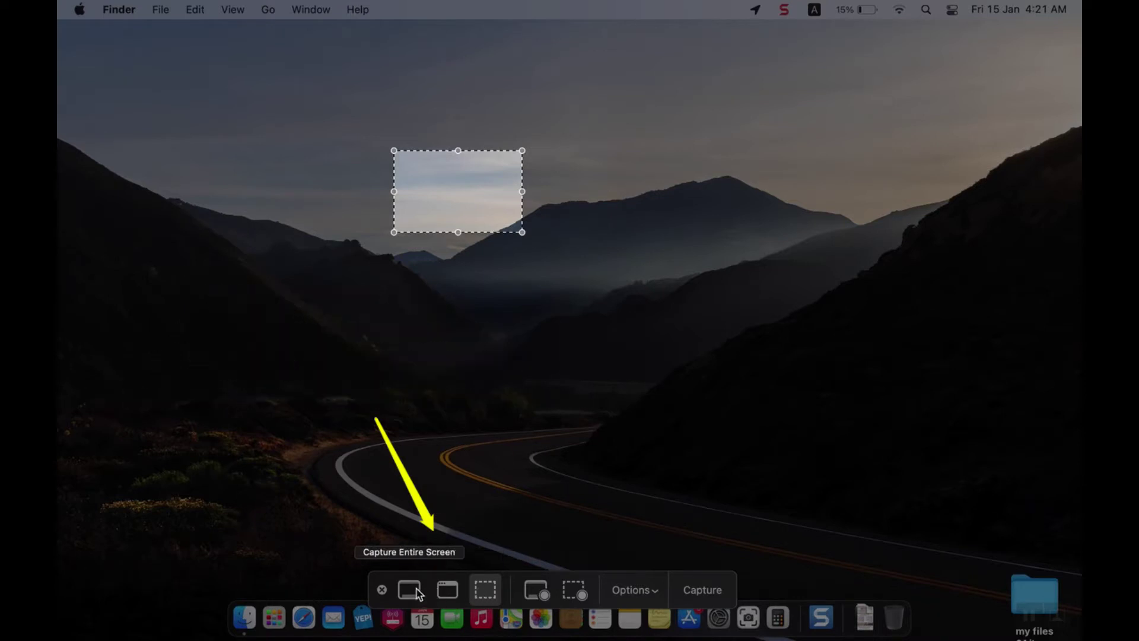
- Resize the selected capture area into a wide strip across the mountains and capture that portion of the screen
left_click_drag(459, 232, 438, 474)
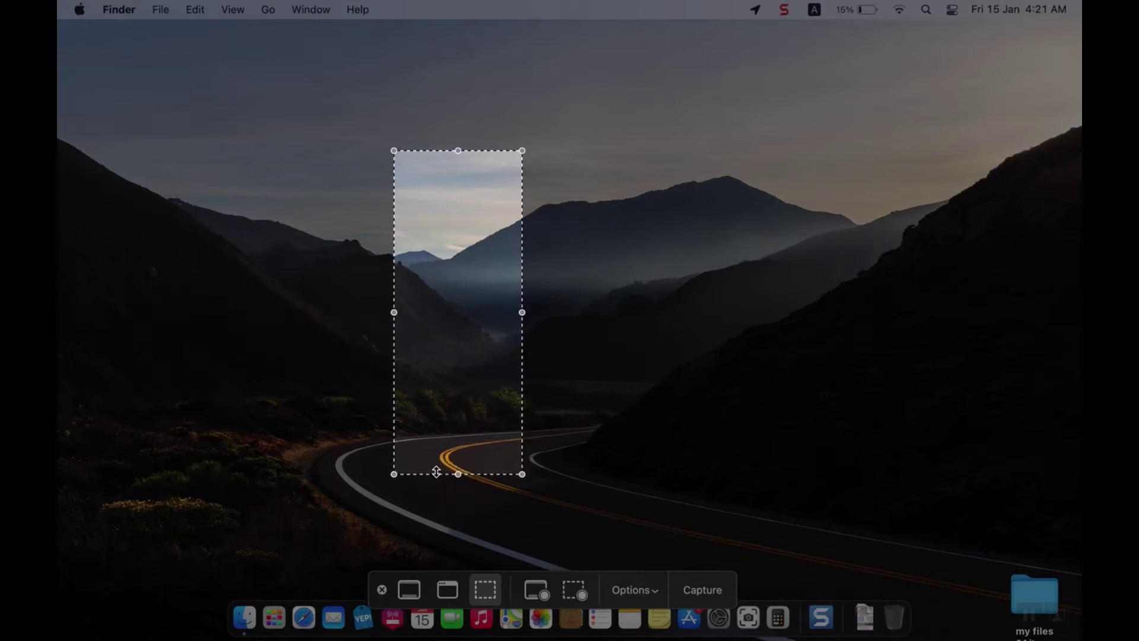
left_click_drag(394, 310, 148, 306)
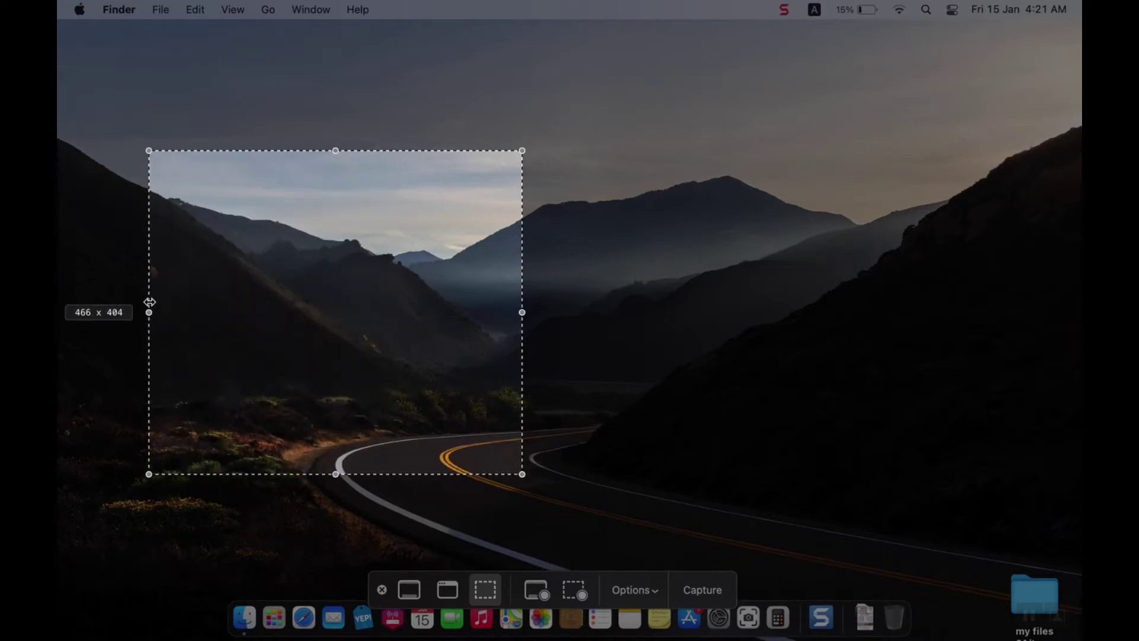
left_click_drag(522, 312, 864, 312)
left_click_drag(506, 474, 506, 351)
left_click_drag(506, 152, 506, 162)
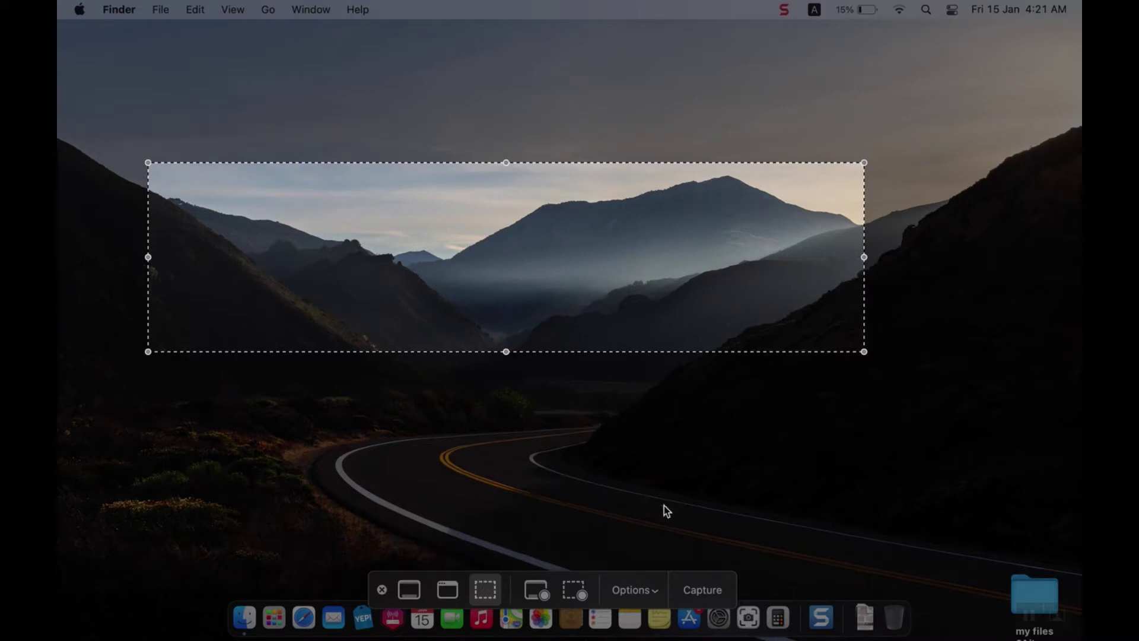
left_click(702, 591)
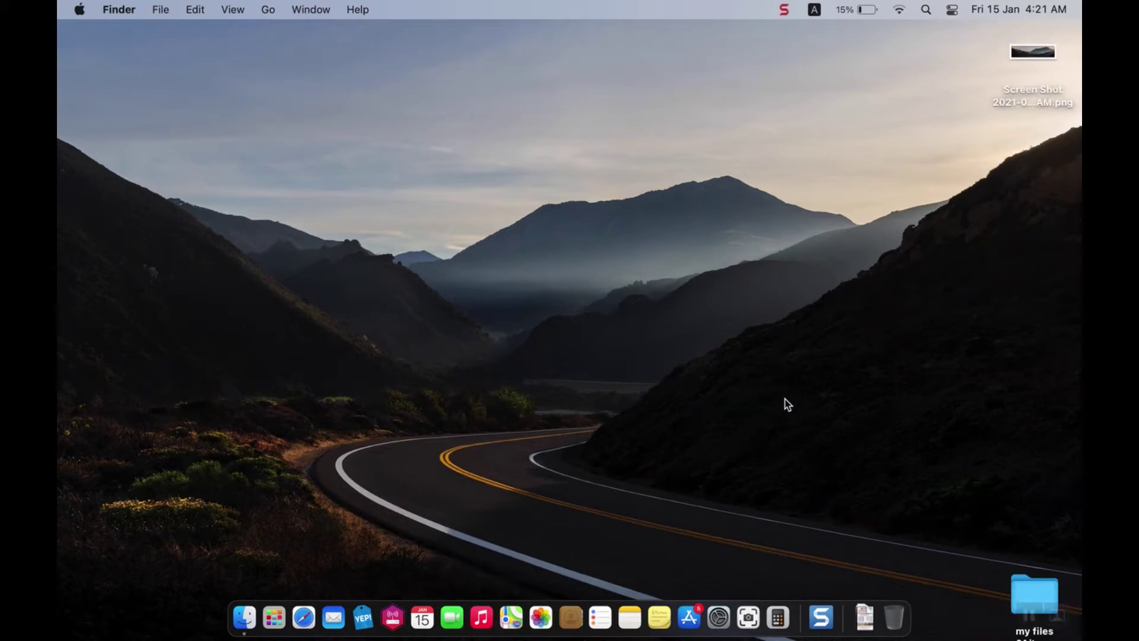
- Move the new screenshot file to the sky area above the central mountain peak and rename it "Capture of selected portion"
left_click(1008, 105)
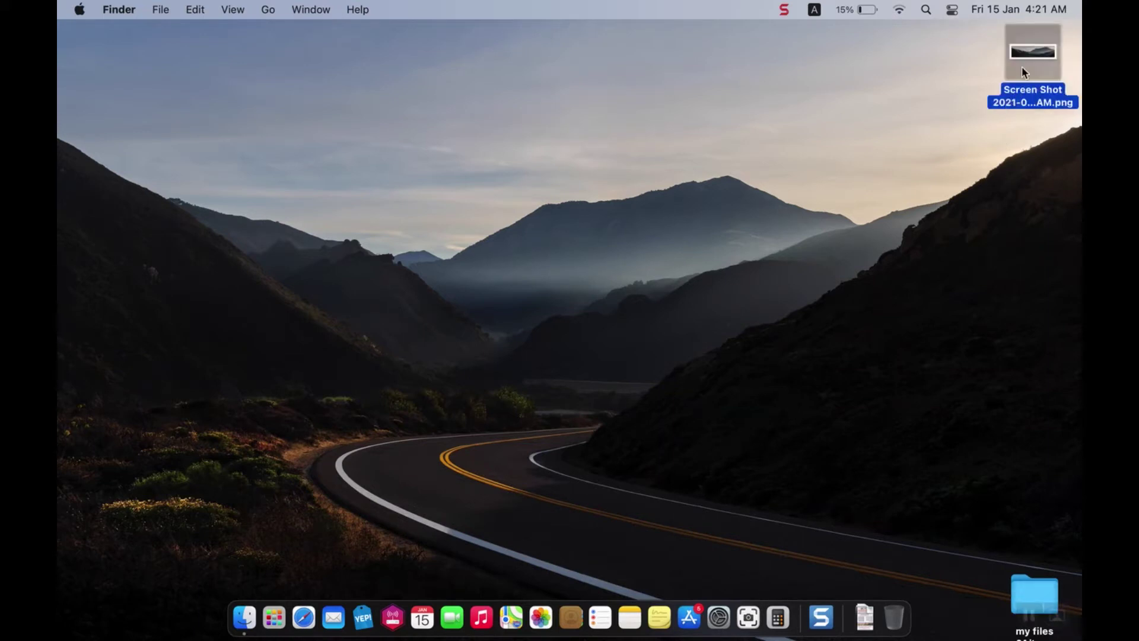
left_click_drag(1031, 57, 752, 124)
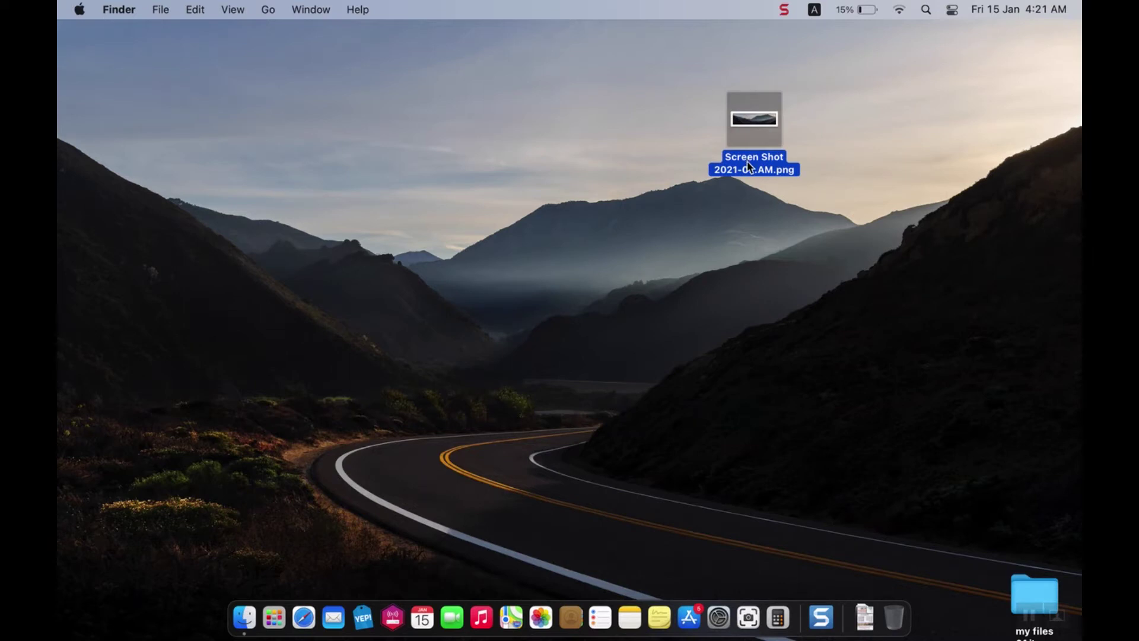
type("Ca")
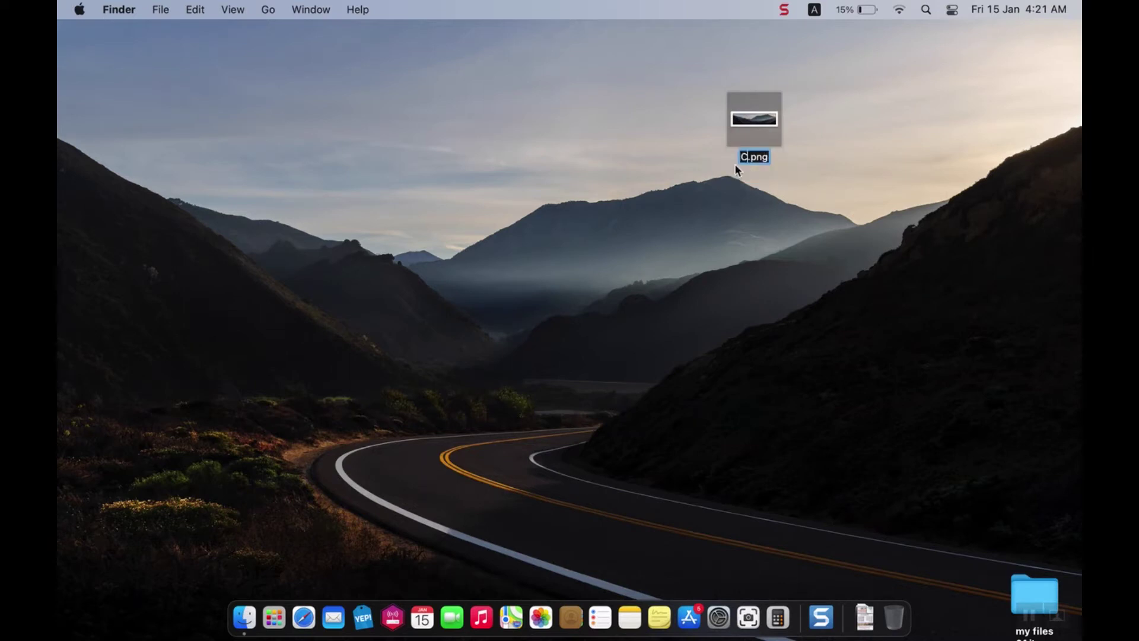
type("pture o")
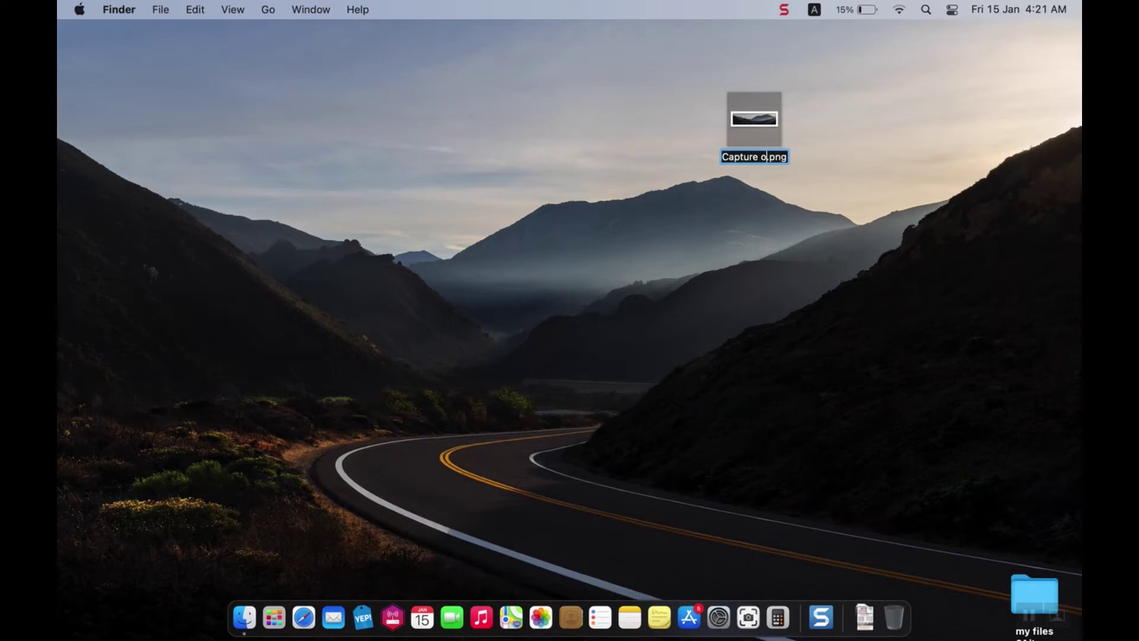
type("f sel")
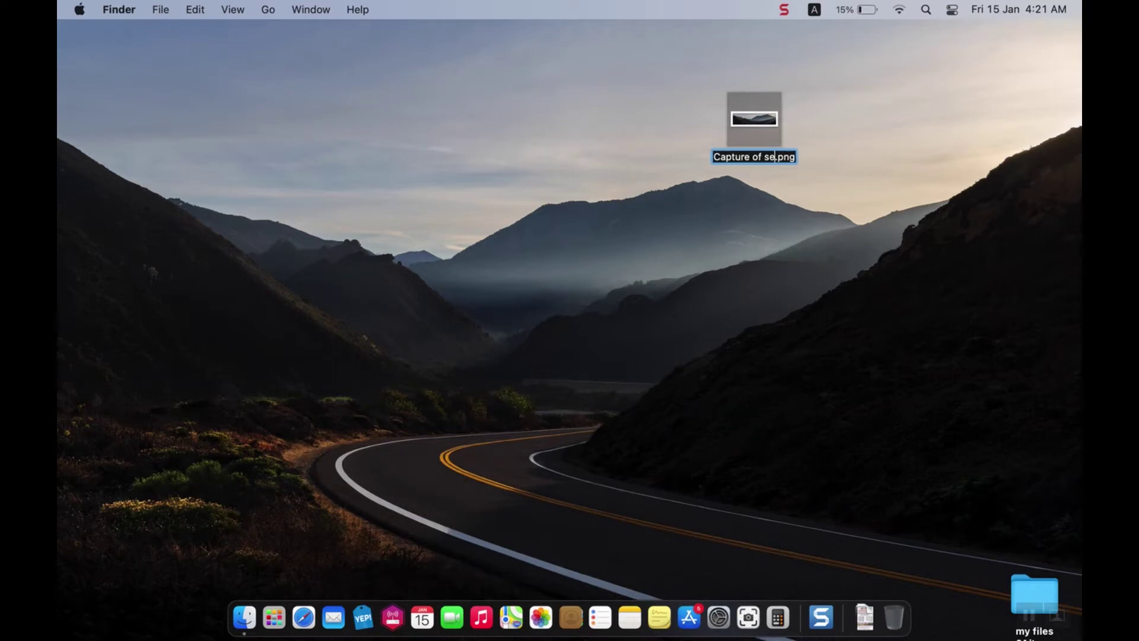
type("ected p")
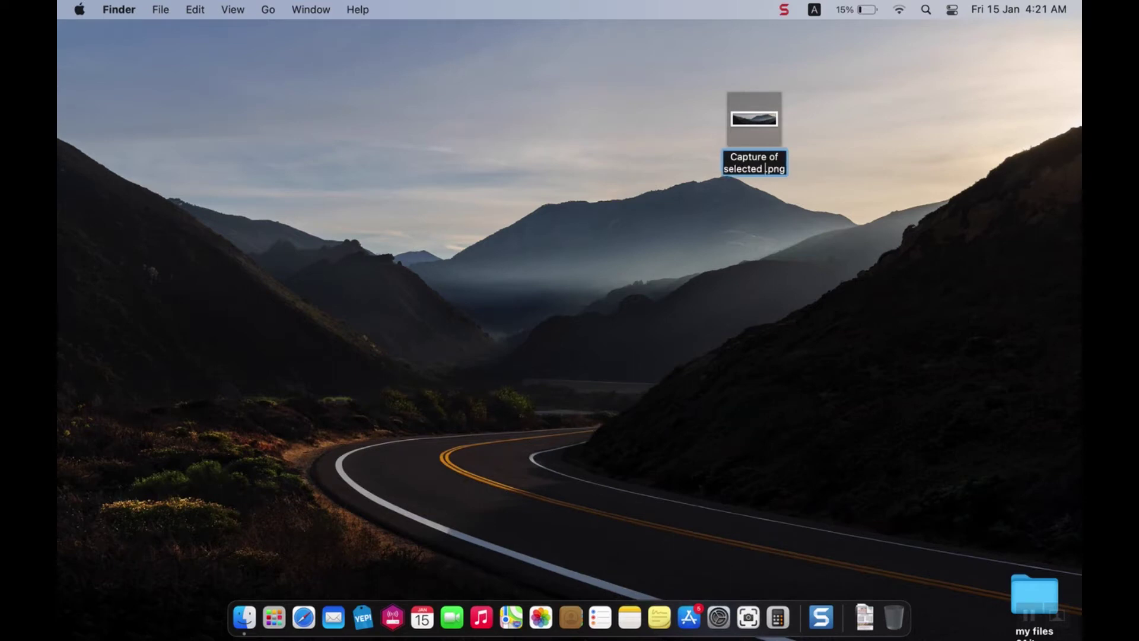
type("ortion")
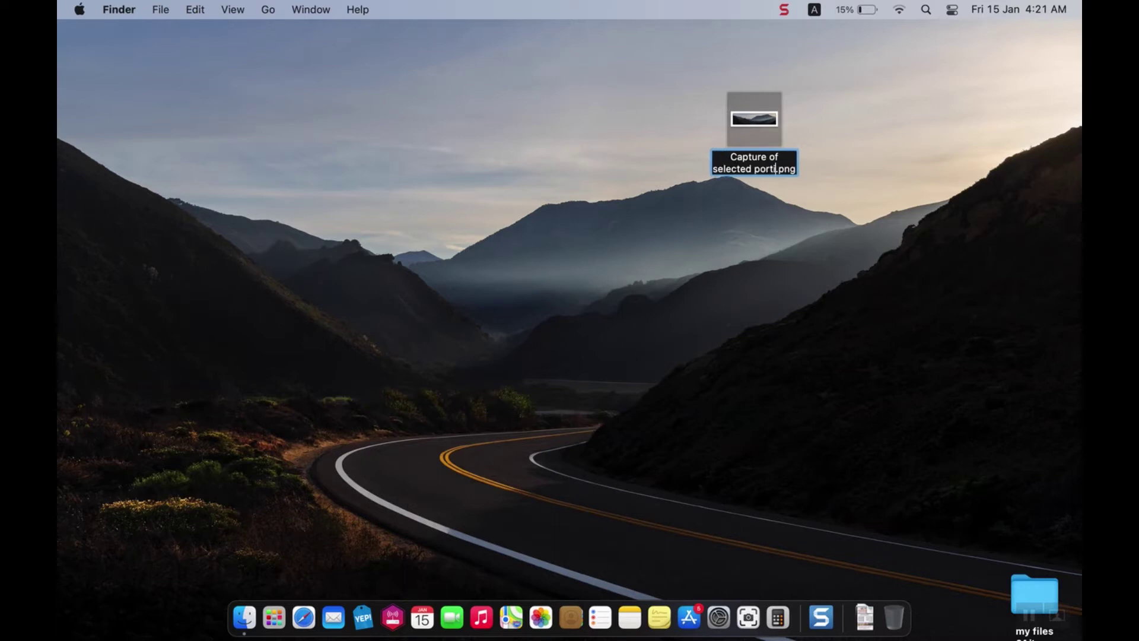
left_click(678, 215)
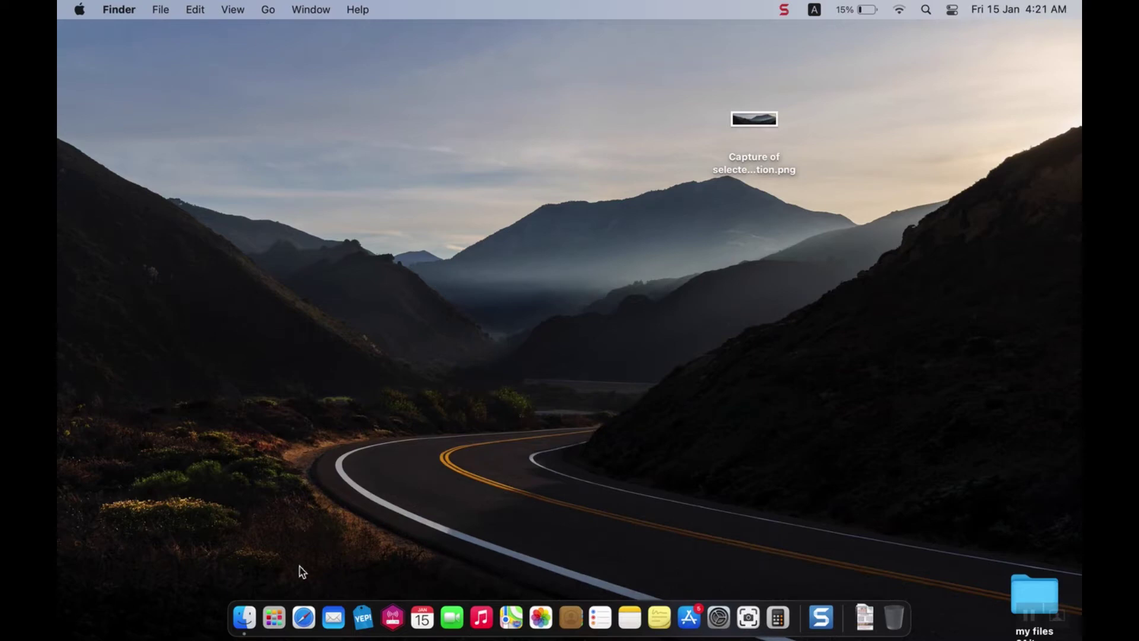
- Reopen the Screenshot application from Launchpad and take a capture of the entire screen
left_click(272, 606)
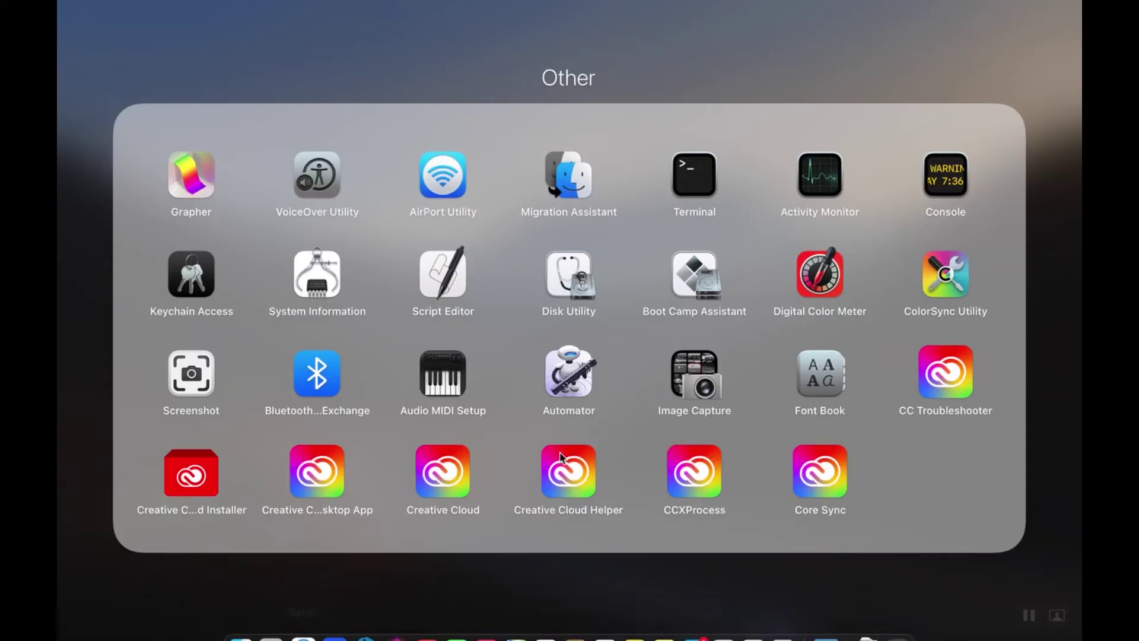
left_click(183, 387)
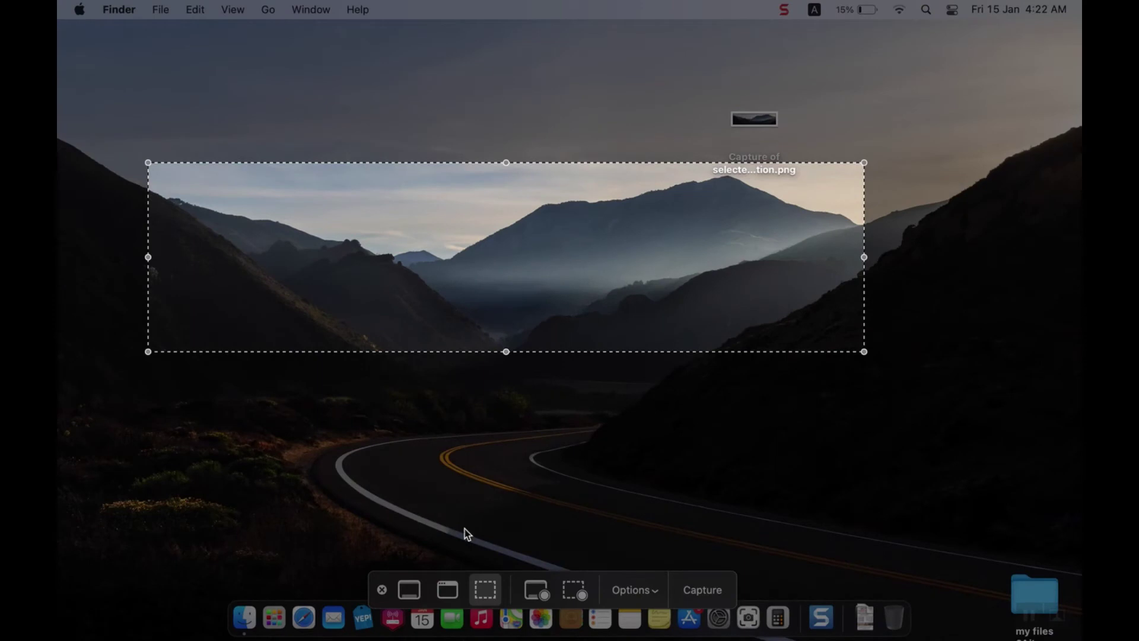
left_click(452, 592)
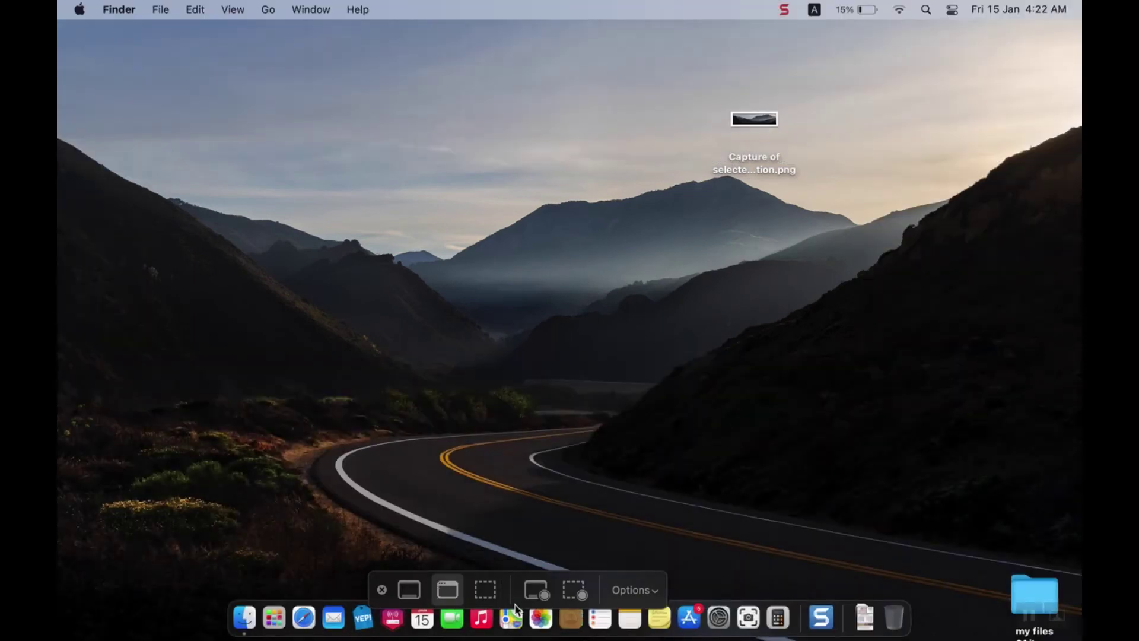
left_click(409, 590)
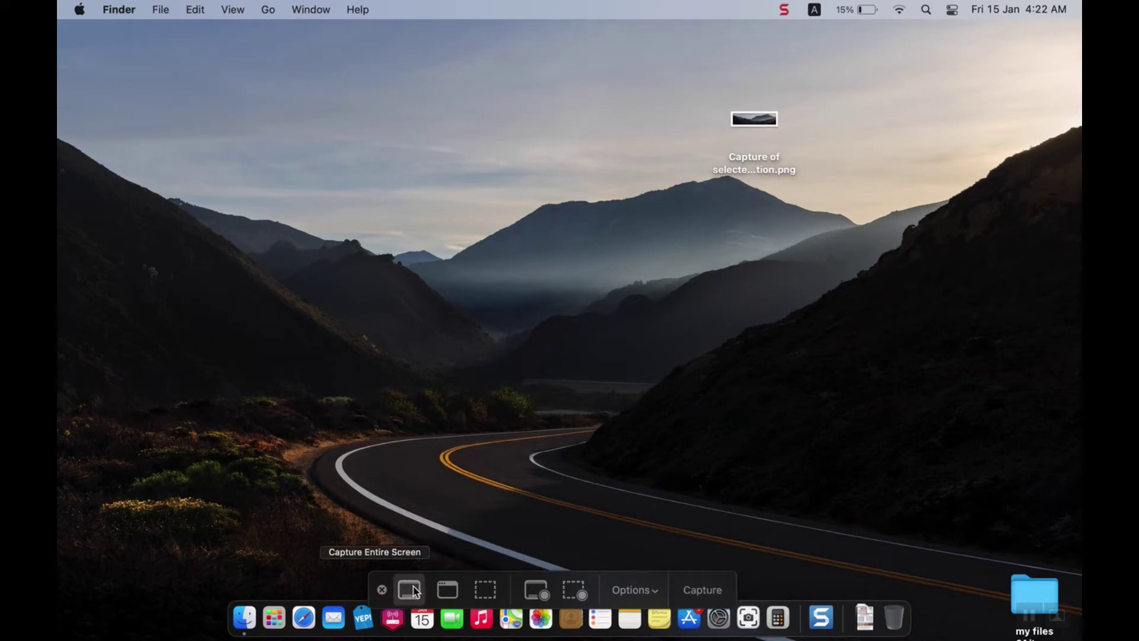
left_click(699, 592)
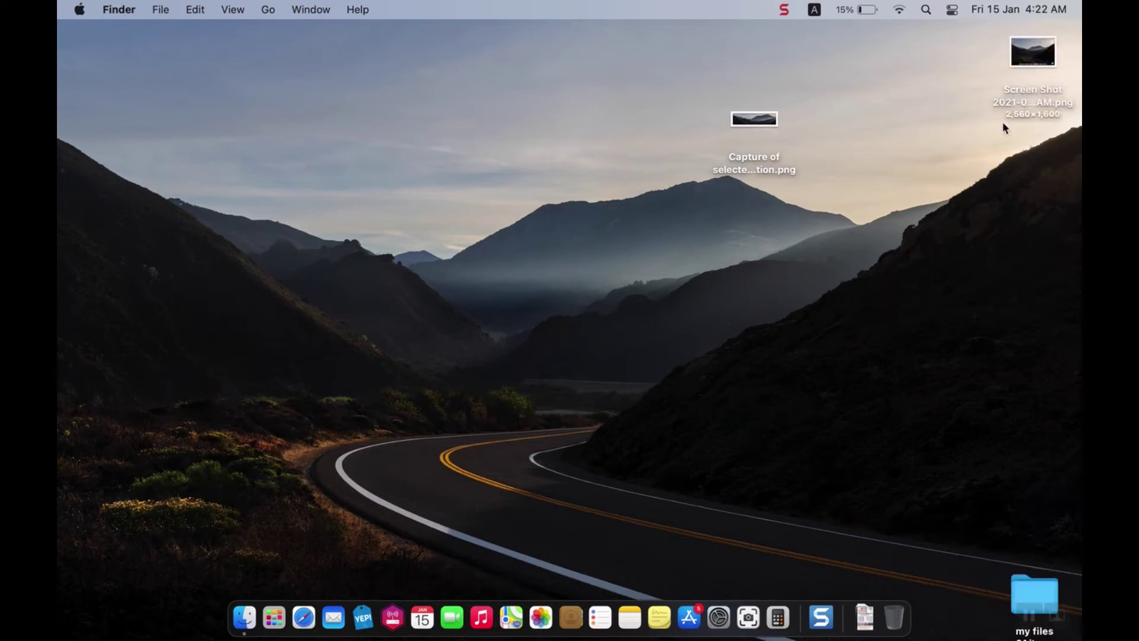
- Rename the full-screen screenshot "Capture entire screen" and place it beside the selected-portion capture on the desktop
left_click(1020, 106)
left_click(1007, 101)
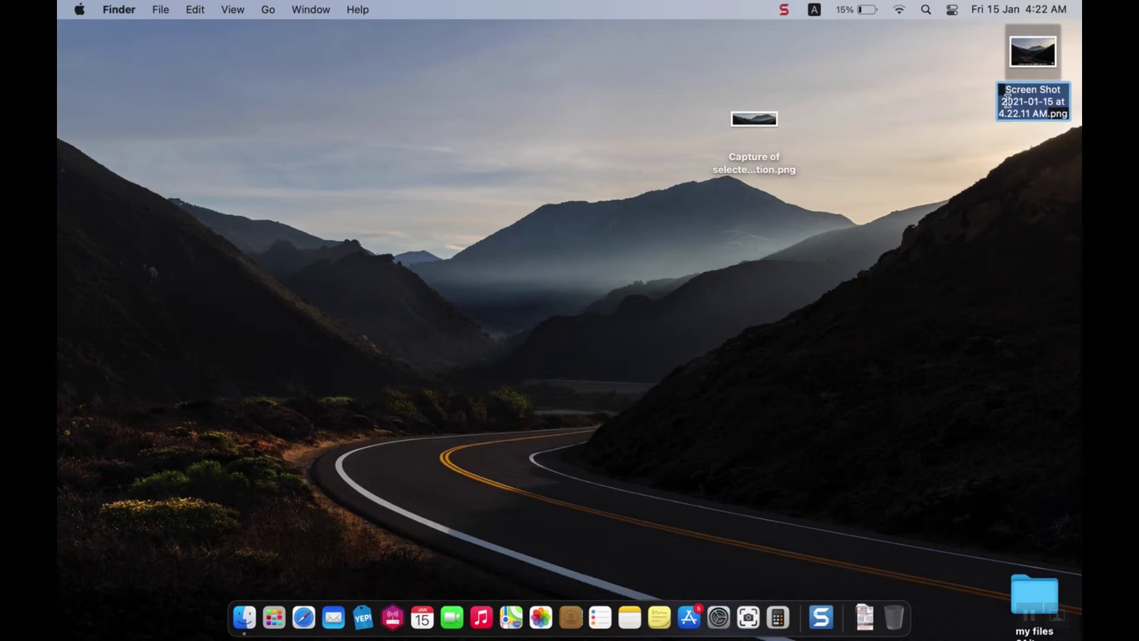
type("Capture e")
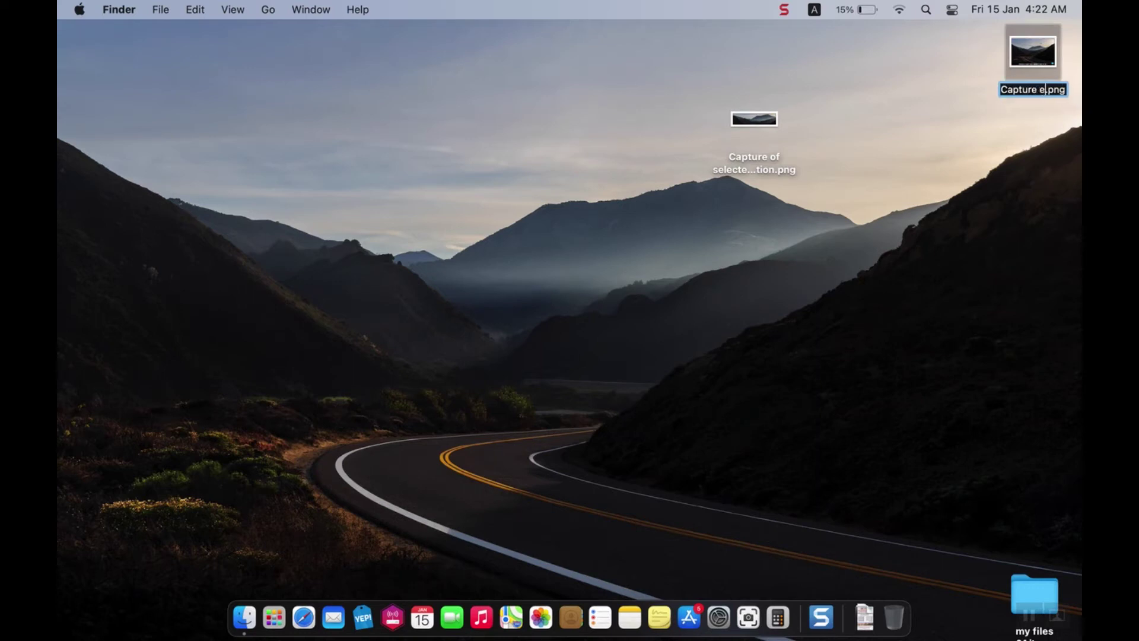
type("ntire ")
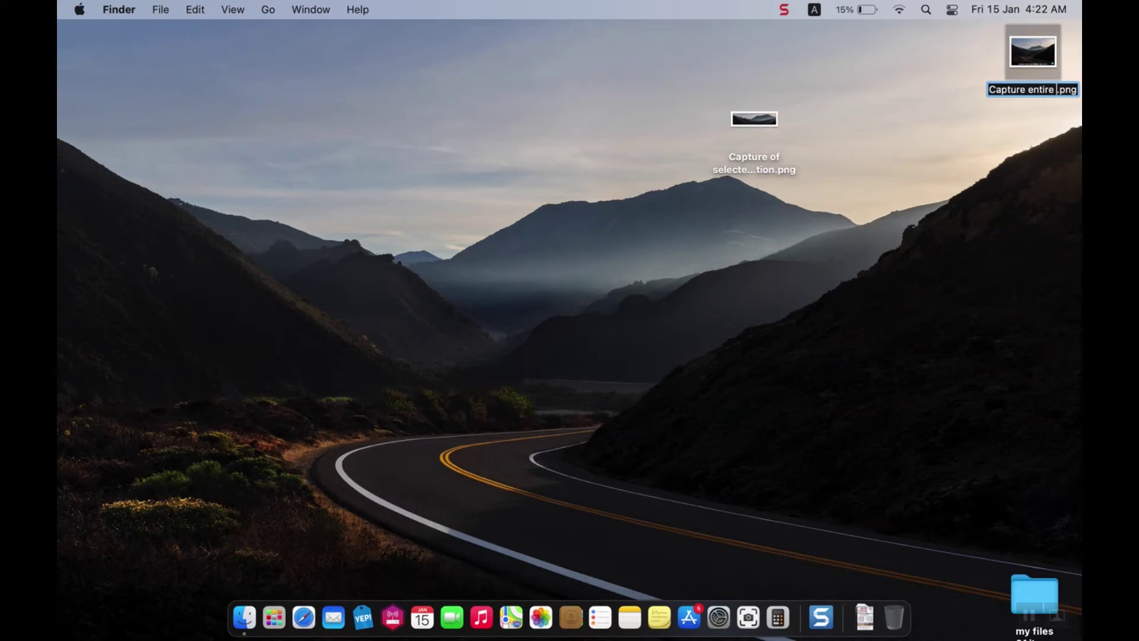
type("screen")
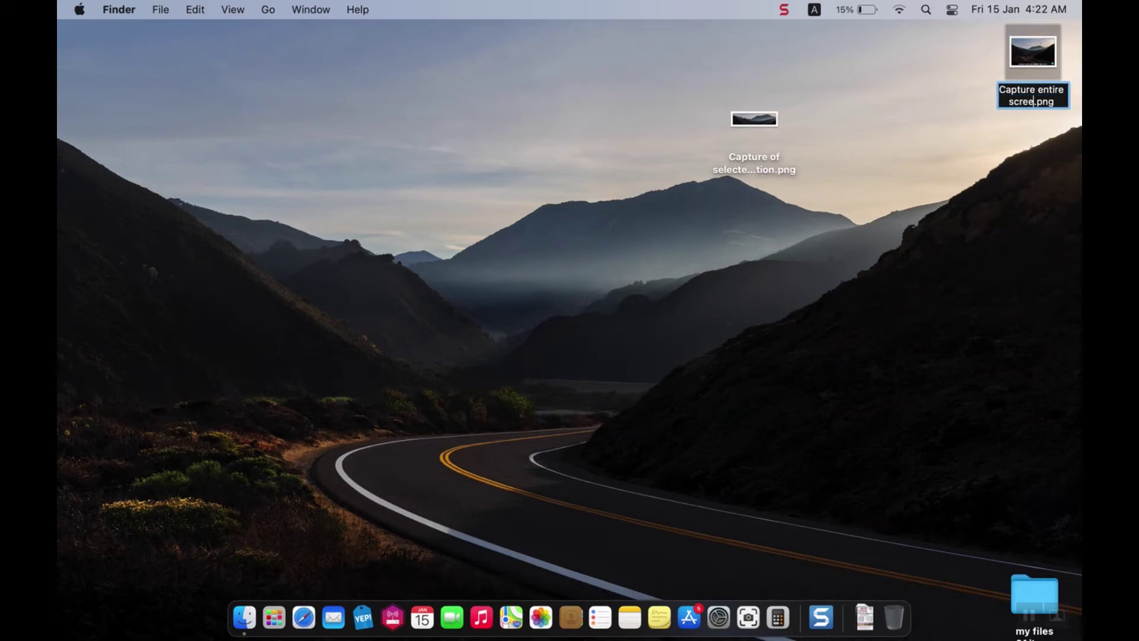
key("Return")
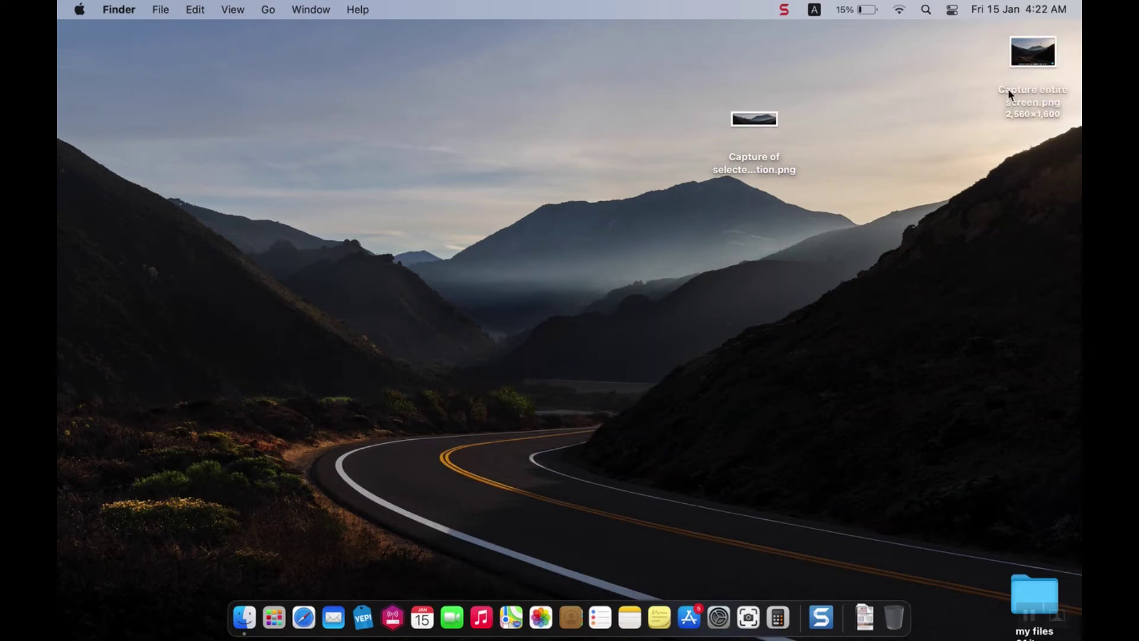
left_click_drag(1043, 52, 868, 122)
left_click(754, 325)
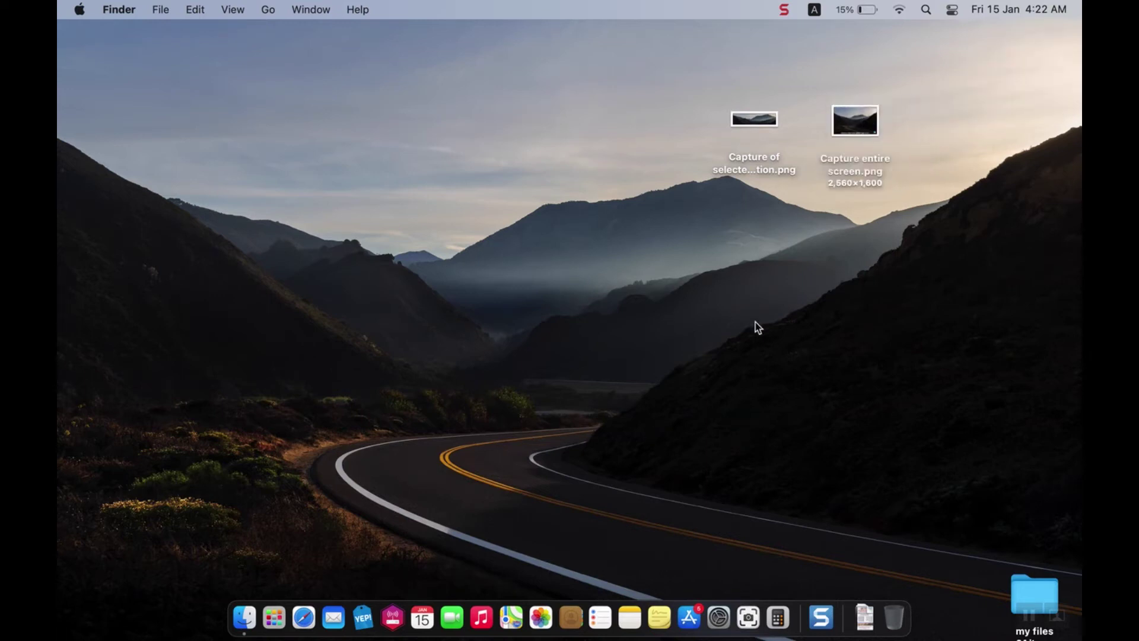
- Reopen the Screenshot application from Launchpad and capture a selected portion shaped as a wide strip over the curved road
left_click(273, 616)
left_click(191, 386)
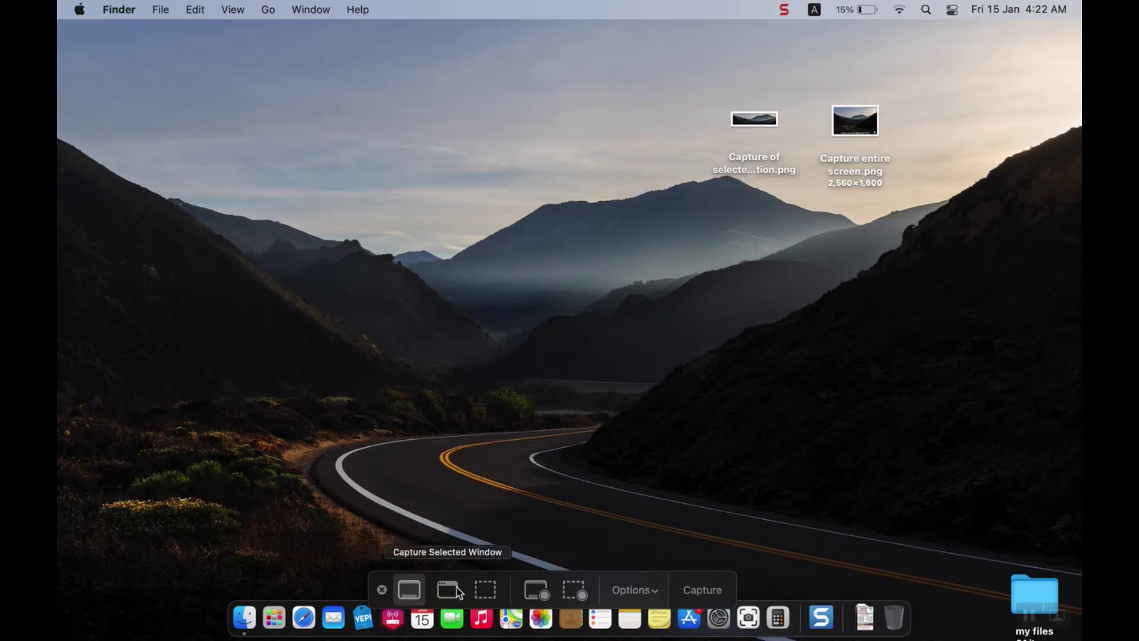
left_click(485, 589)
left_click_drag(506, 351, 506, 527)
left_click_drag(504, 162, 502, 399)
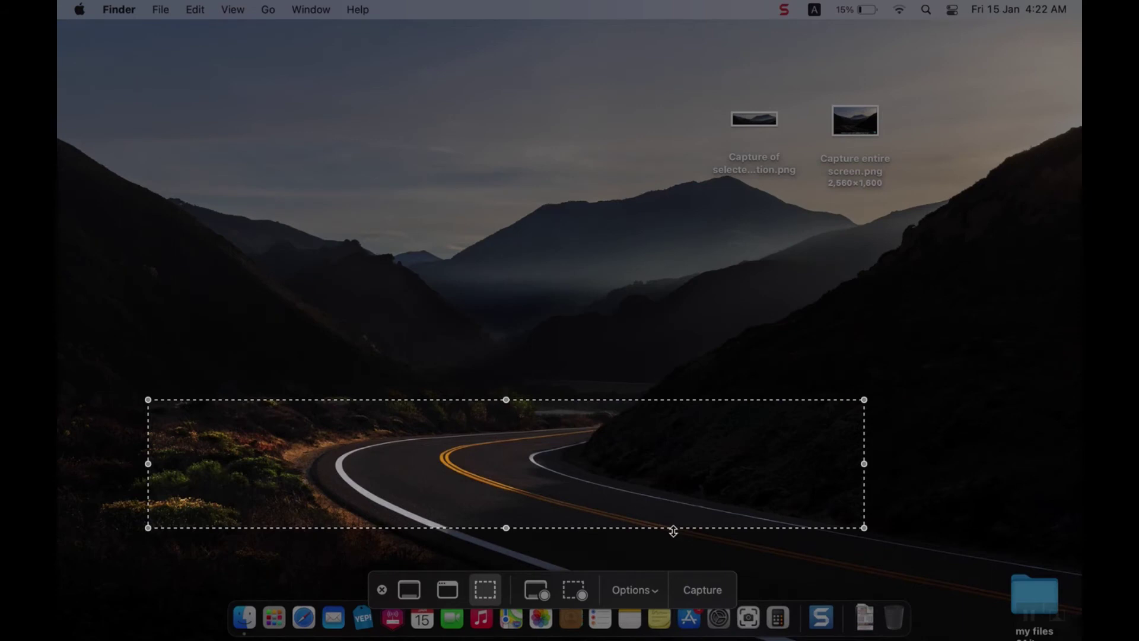
left_click(696, 589)
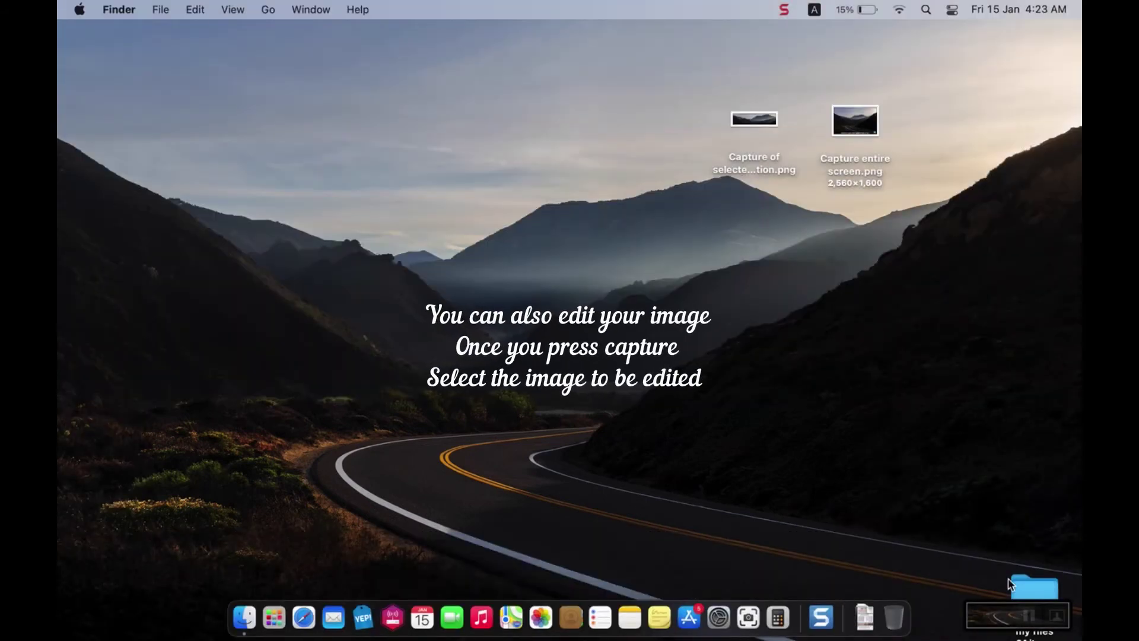
- Open the new screenshot for markup, enlarge its window vertically and sketch a freehand zigzag line across the road
left_click(986, 617)
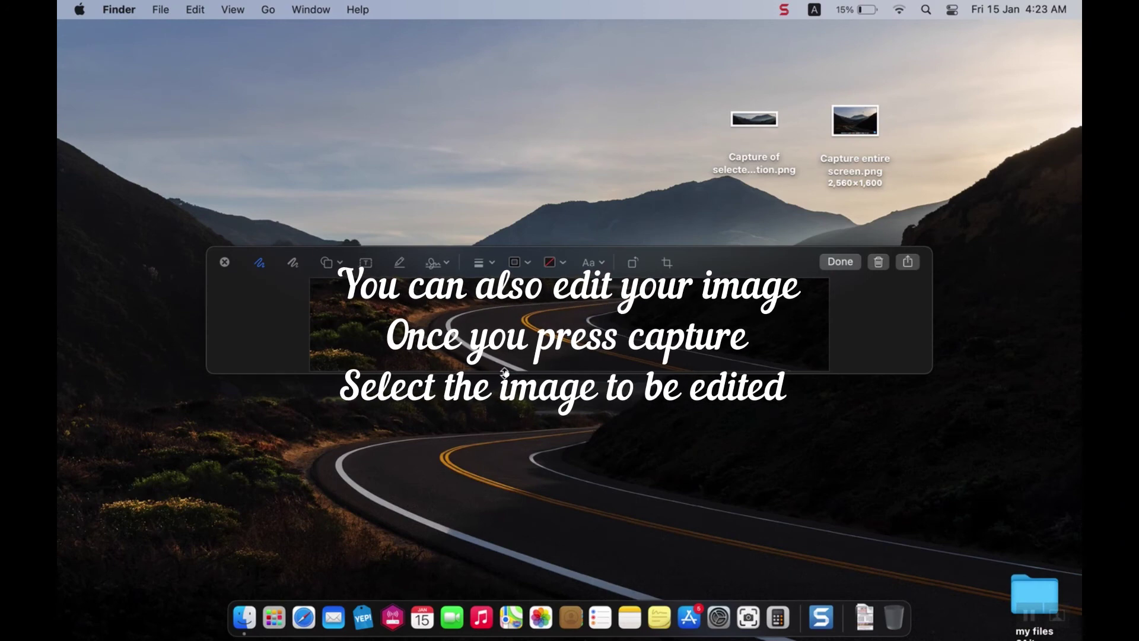
left_click_drag(505, 373, 501, 448)
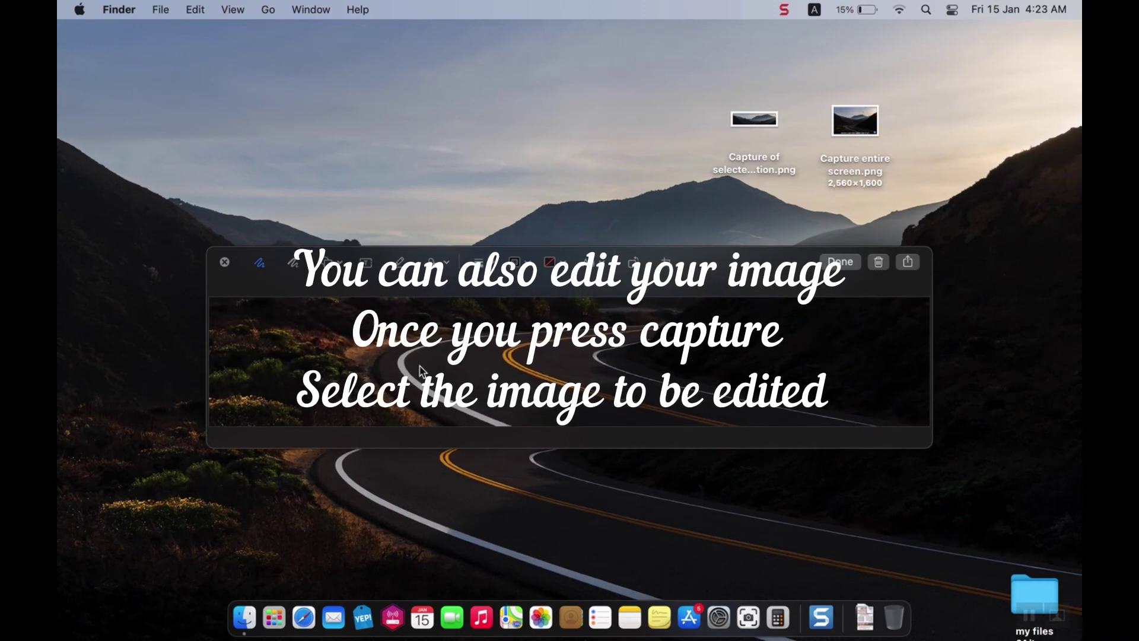
left_click(264, 267)
mouse_move(351, 334)
left_mouse_down()
mouse_move(423, 365)
mouse_move(478, 370)
mouse_move(558, 329)
left_mouse_up()
left_click_drag(653, 373, 655, 375)
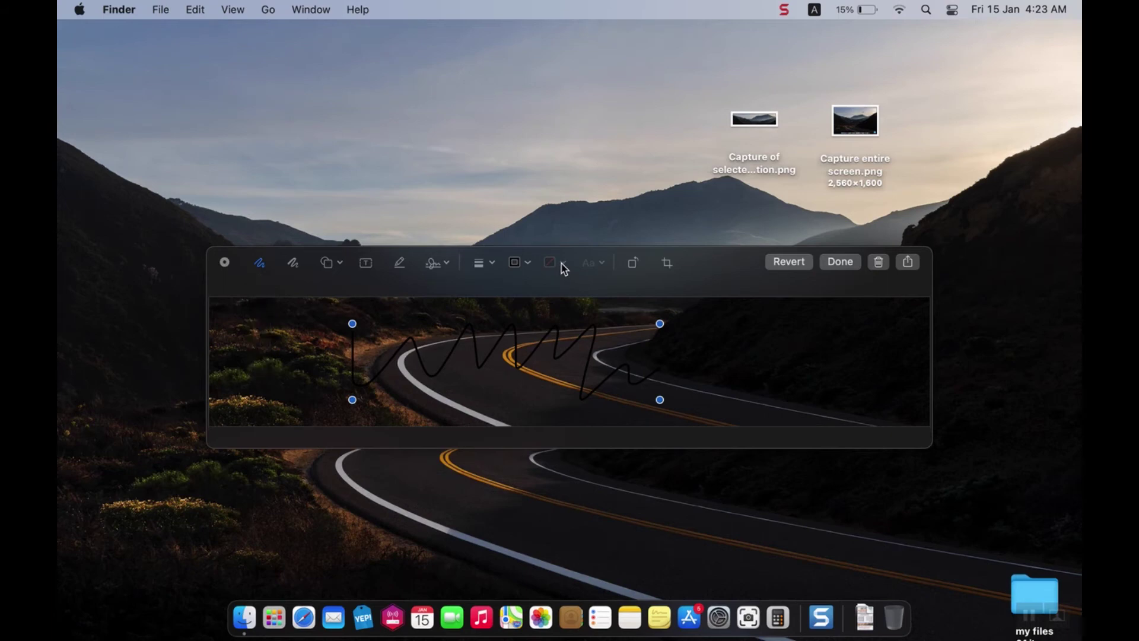
- Try yellow and magenta as the zigzag line's colour and settle on purple
left_click(528, 263)
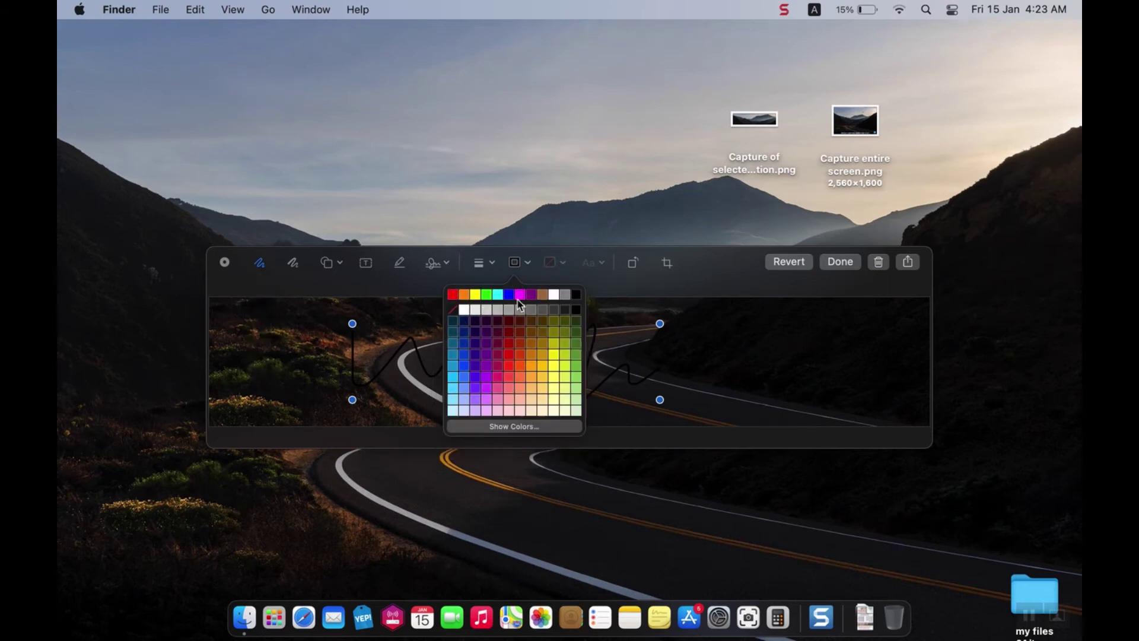
left_click(478, 295)
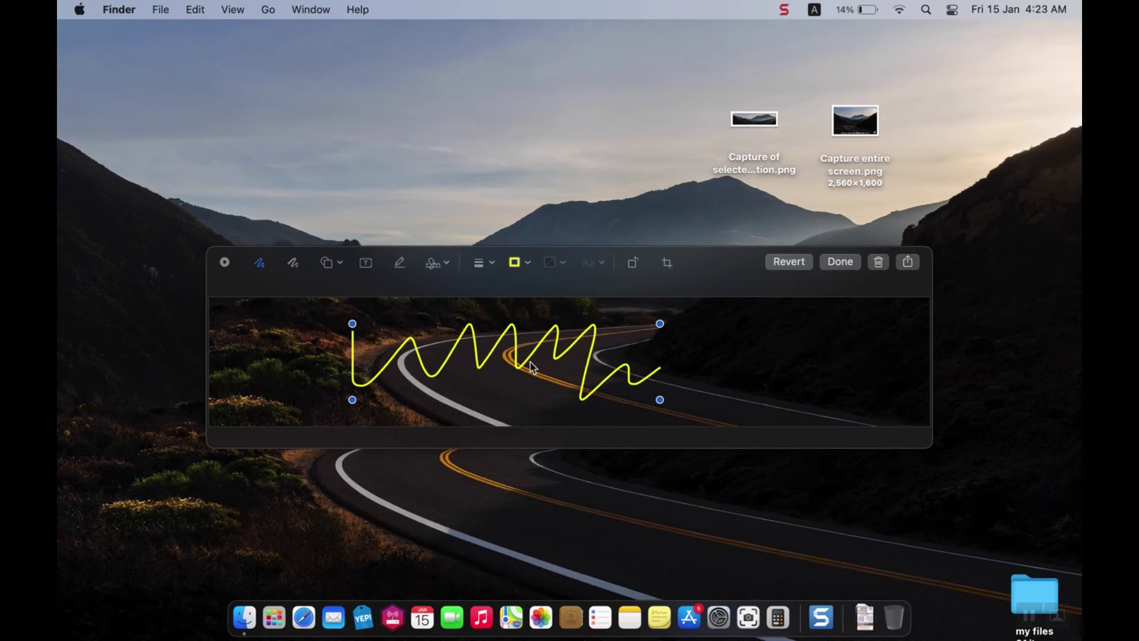
left_click(527, 262)
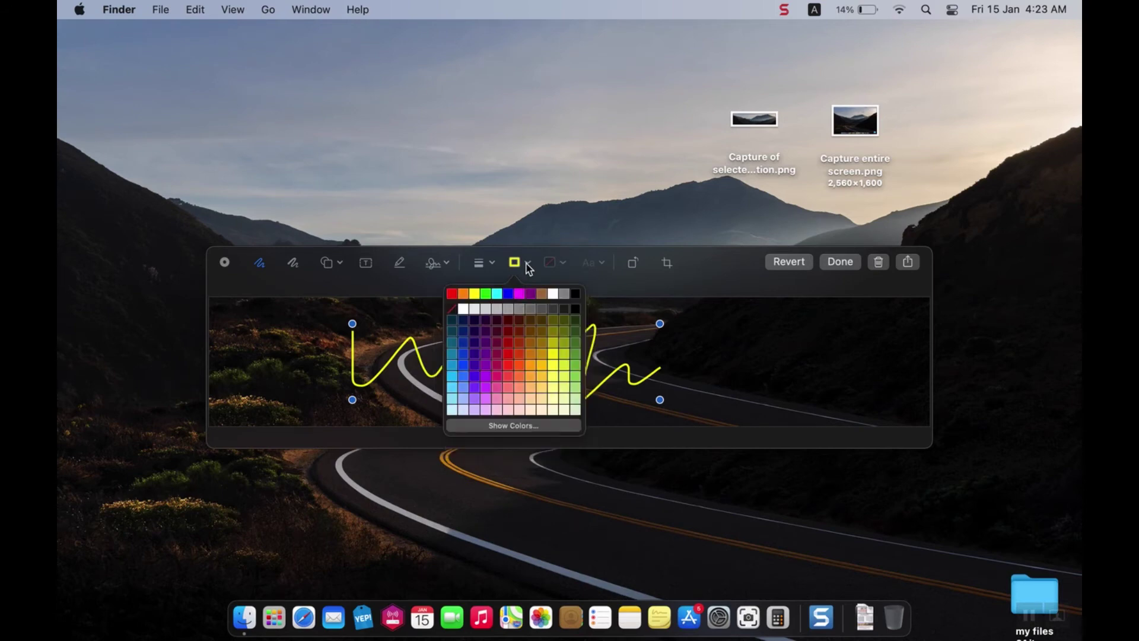
left_click(522, 296)
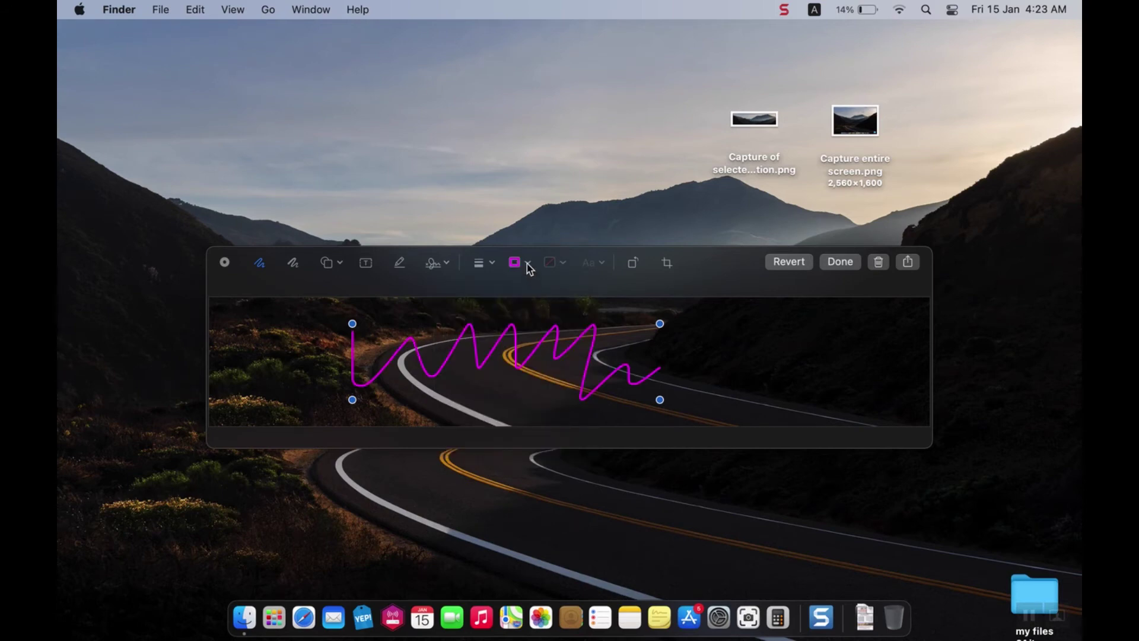
left_click(527, 264)
left_click(532, 299)
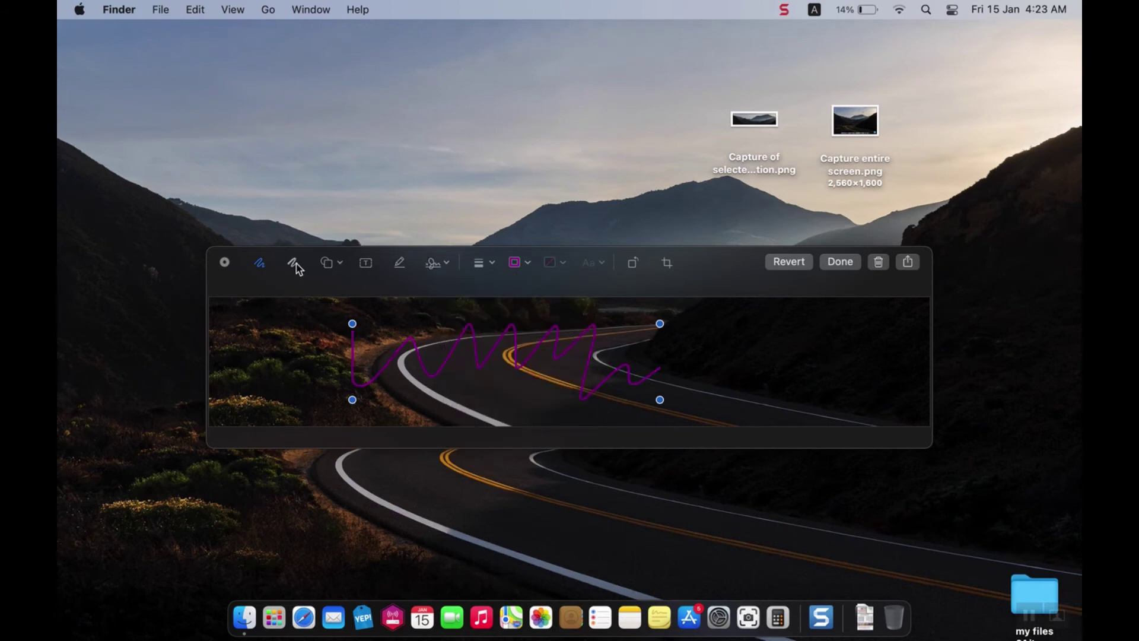
- Draw a second purple freehand scribble across the zigzag with the Draw tool and add a red line of random letters over the road
mouse_move(300, 356)
left_mouse_down()
mouse_move(320, 386)
mouse_move(425, 338)
mouse_move(558, 369)
mouse_move(669, 346)
left_mouse_up()
left_click(369, 265)
key("BackSpace")
type("hhnjnjhhbu")
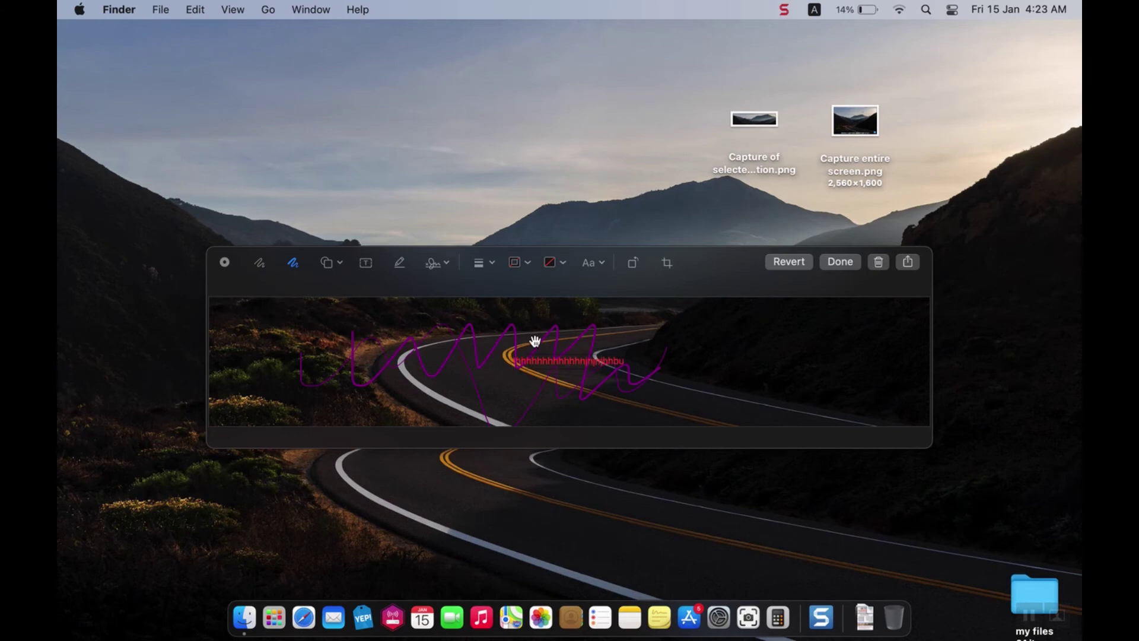
left_click(394, 313)
- Add a star shape with a yellow outline over the dark hillside beside the road
left_click(342, 264)
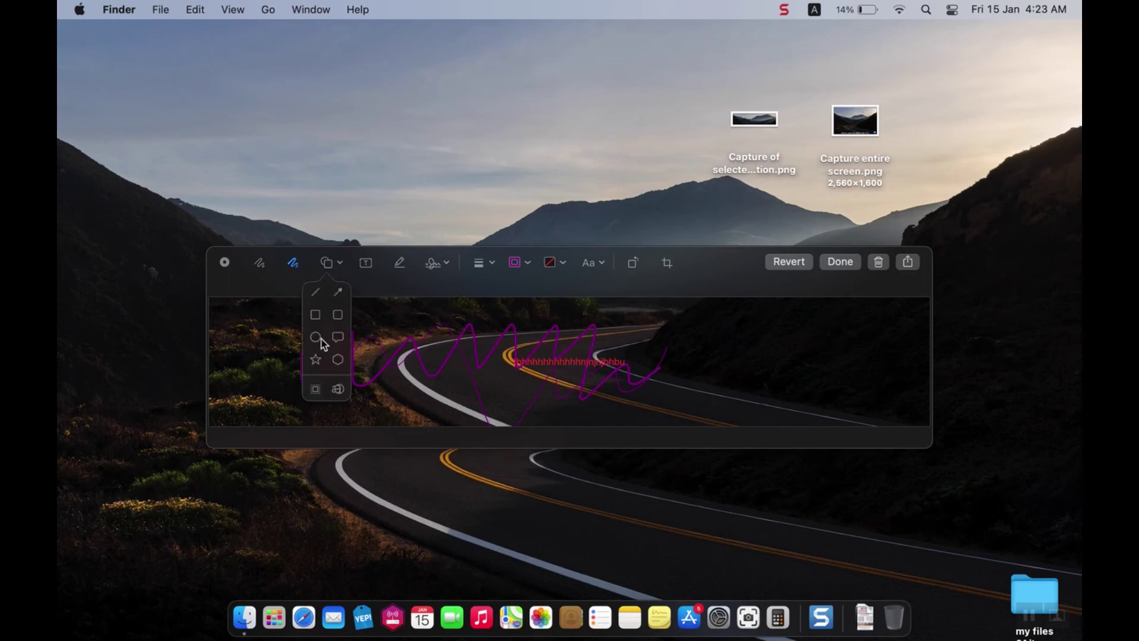
left_click(315, 360)
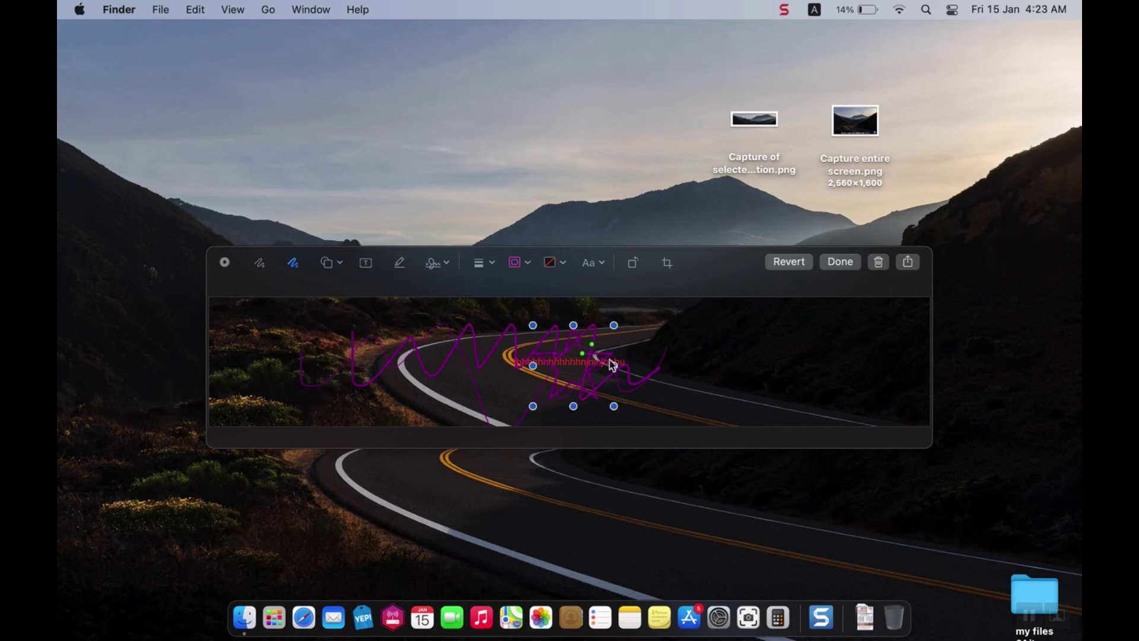
left_click_drag(602, 356, 807, 352)
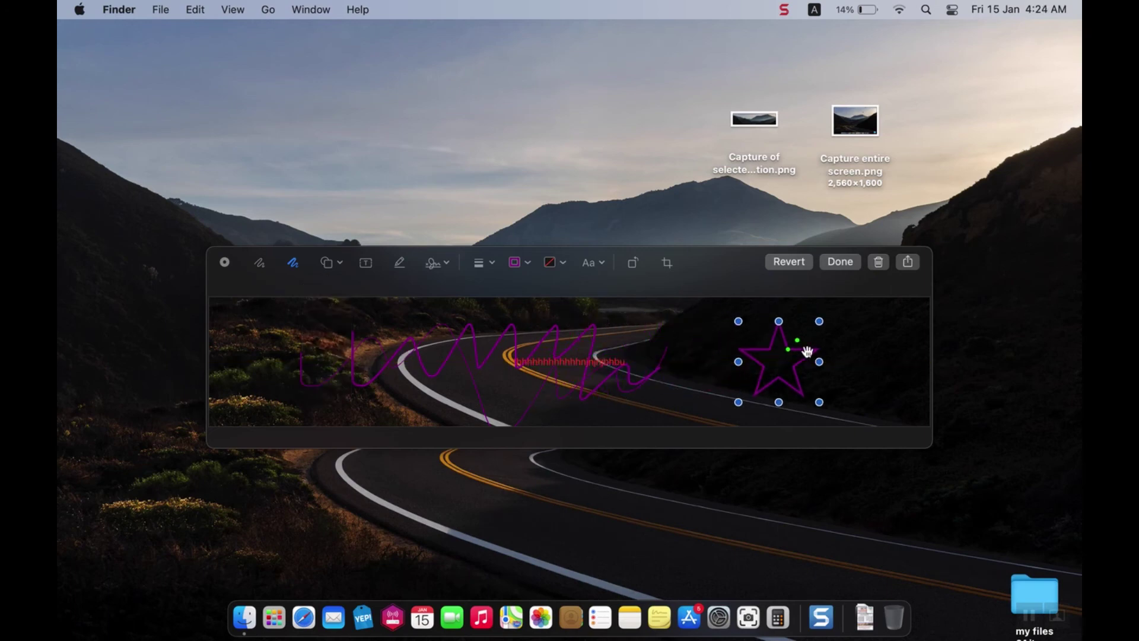
left_click(528, 265)
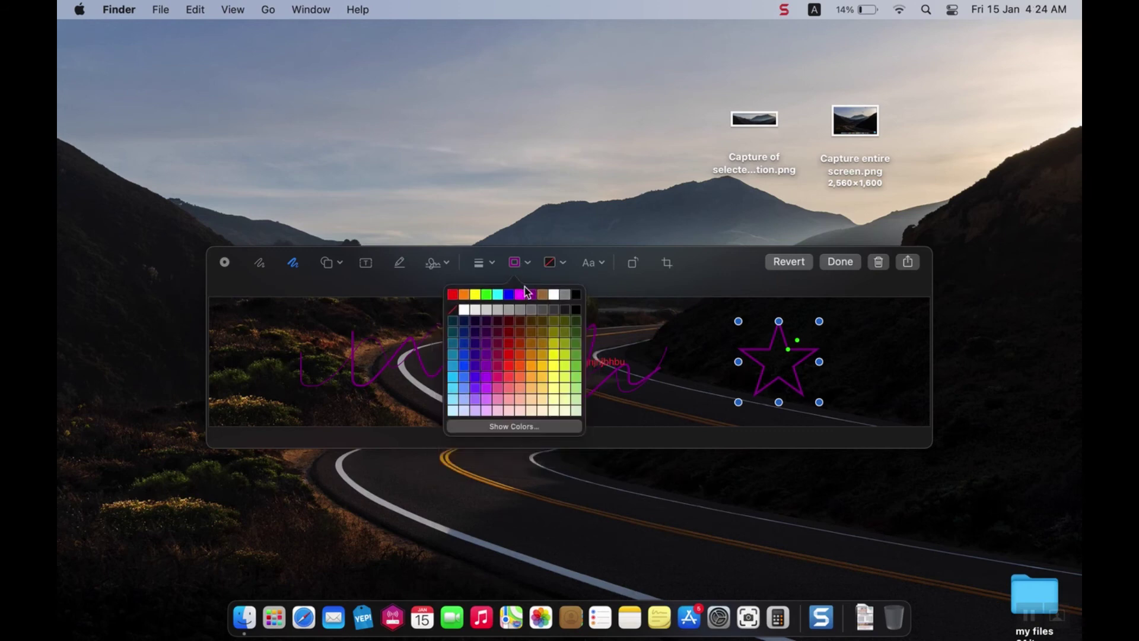
left_click(476, 298)
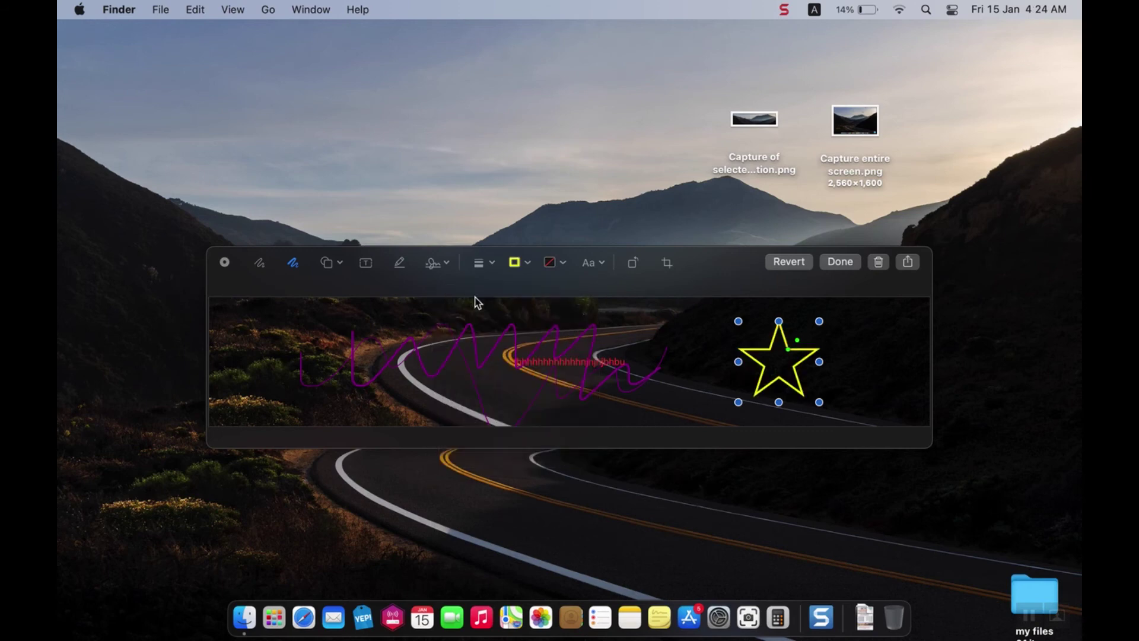
- Add a yellow hexagon and a speech bubble stretched across the purple scribble to the roadside bushes, and save the marked-up screenshot
left_click(340, 263)
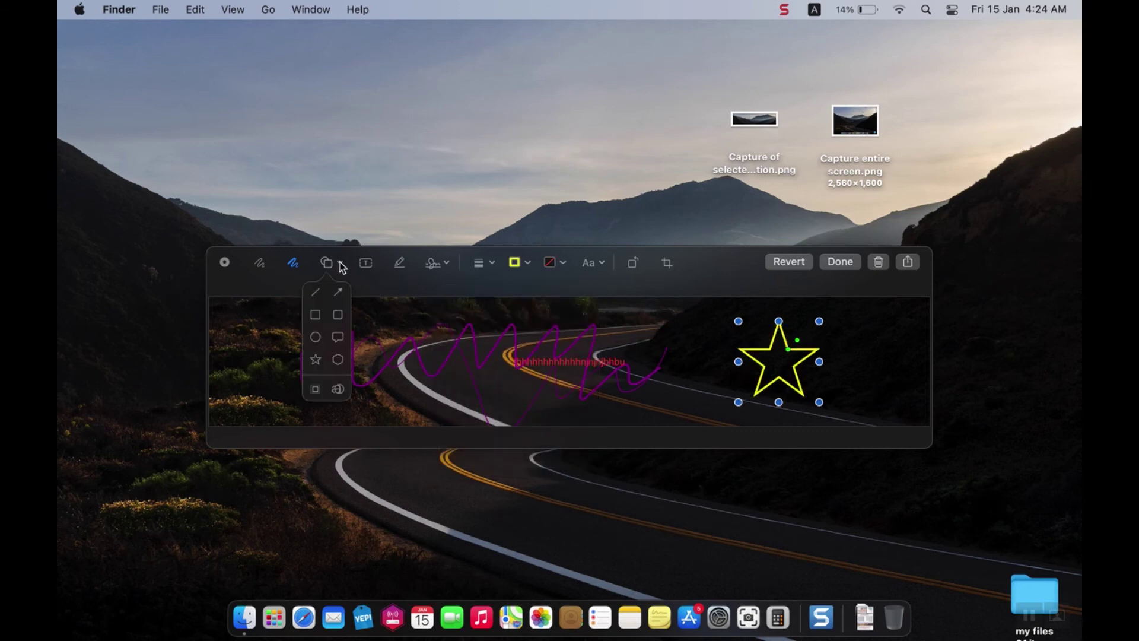
left_click(338, 359)
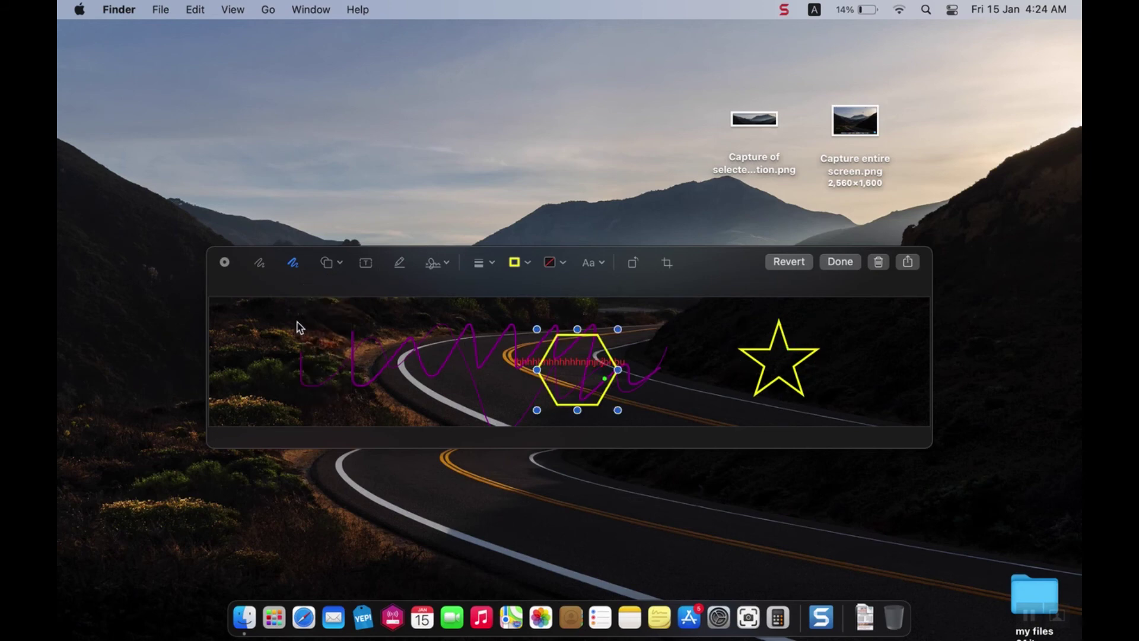
left_click(339, 264)
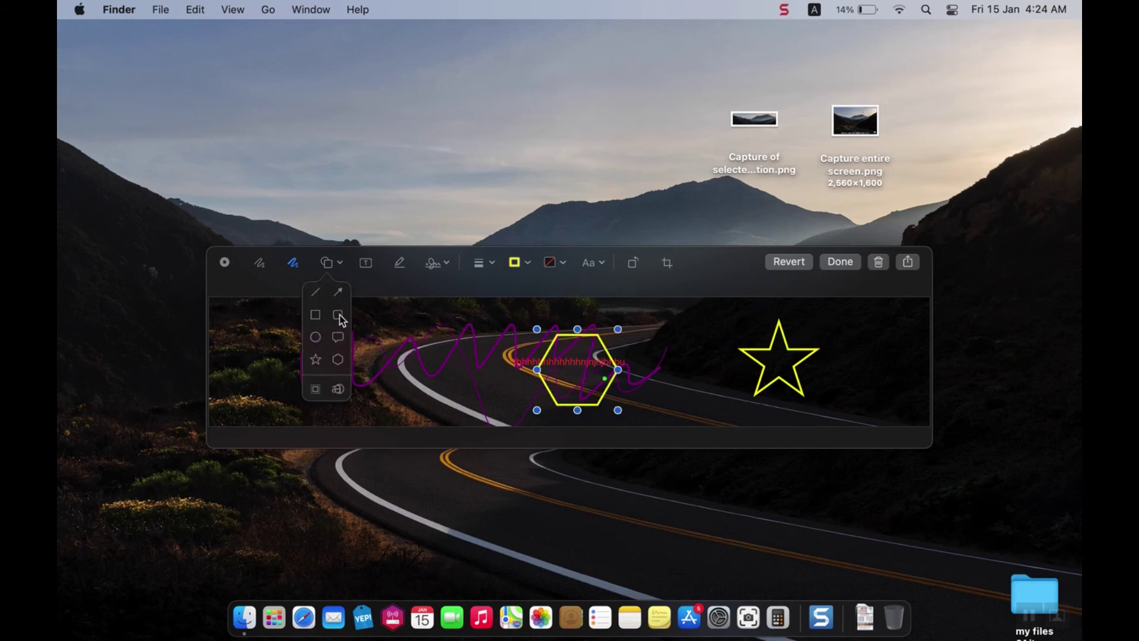
left_click(338, 337)
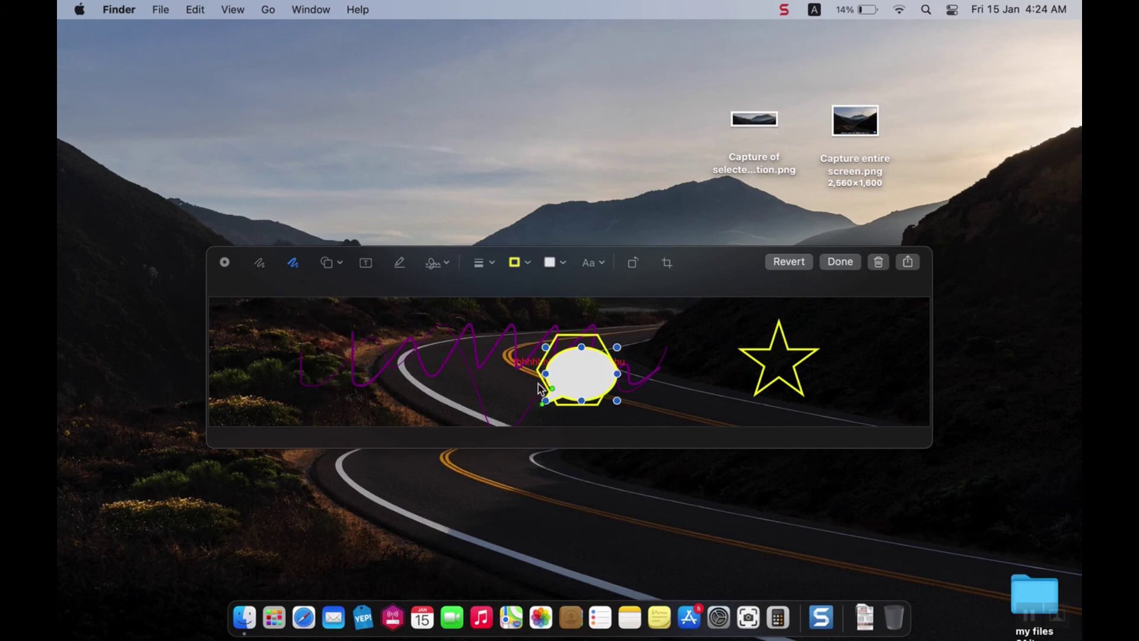
left_click_drag(551, 401, 309, 406)
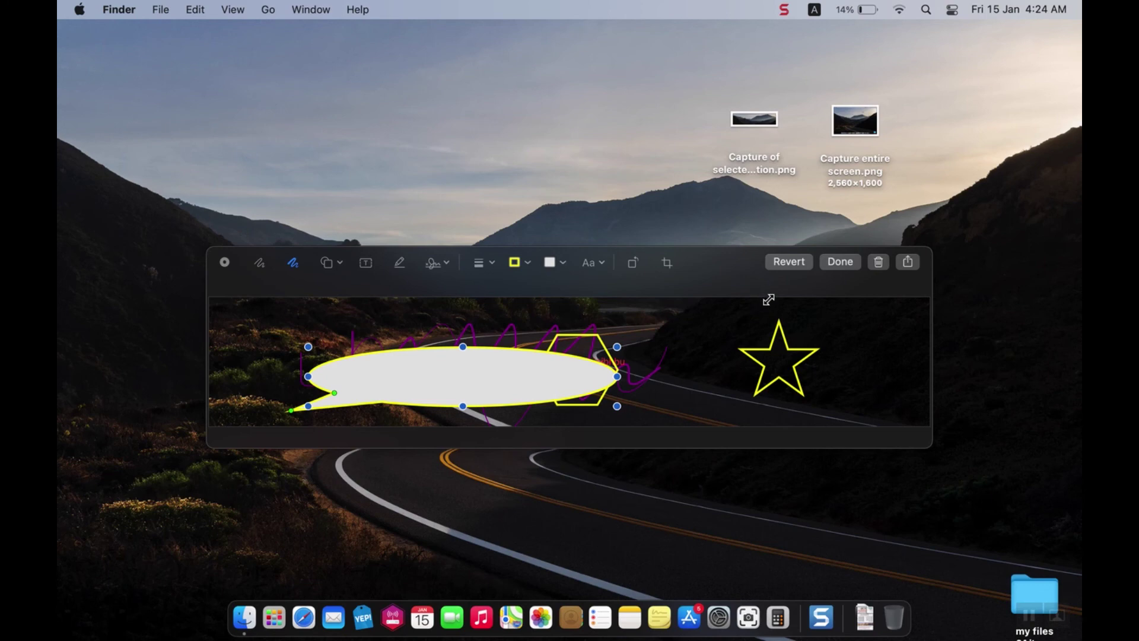
left_click(830, 265)
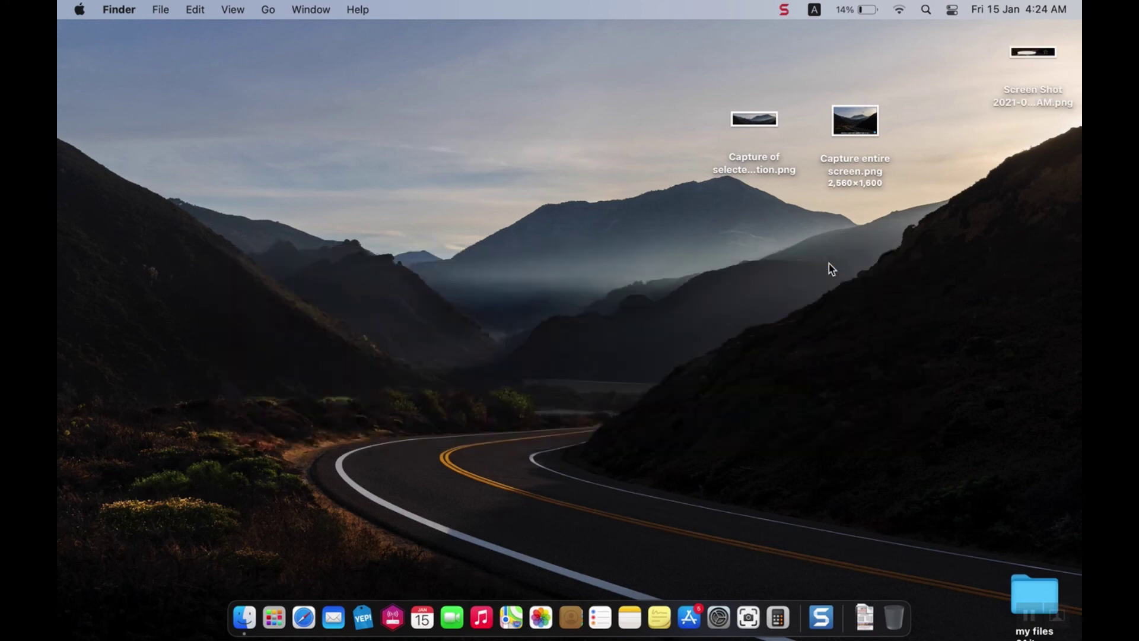
- Move the marked-up screenshot file to the open sky above the mountains, view it in Preview and close it
left_click_drag(1030, 56, 545, 146)
double_click(545, 146)
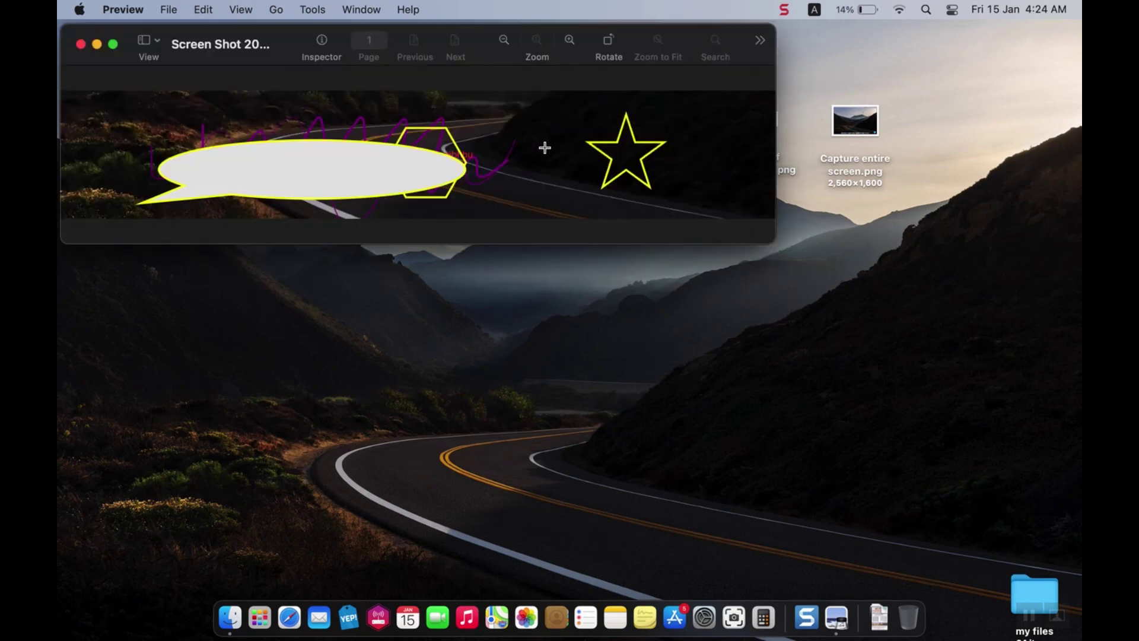
left_click(81, 43)
- View "Capture of selected portion.png" in a Preview window widened to the full screen width, and close it
double_click(746, 121)
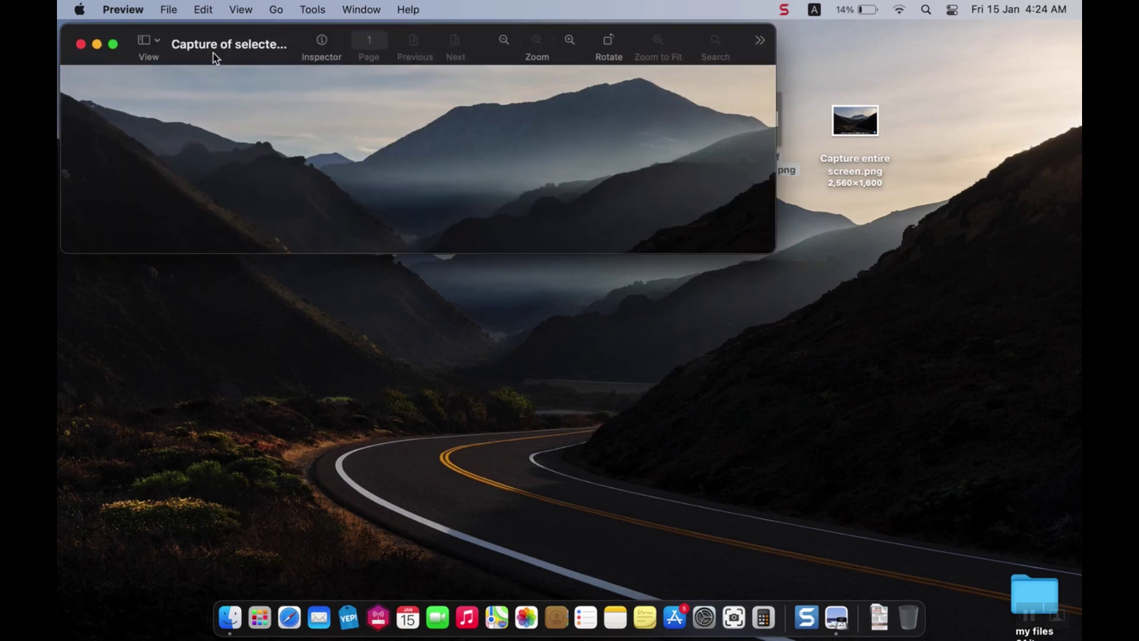
left_click_drag(781, 88, 1079, 132)
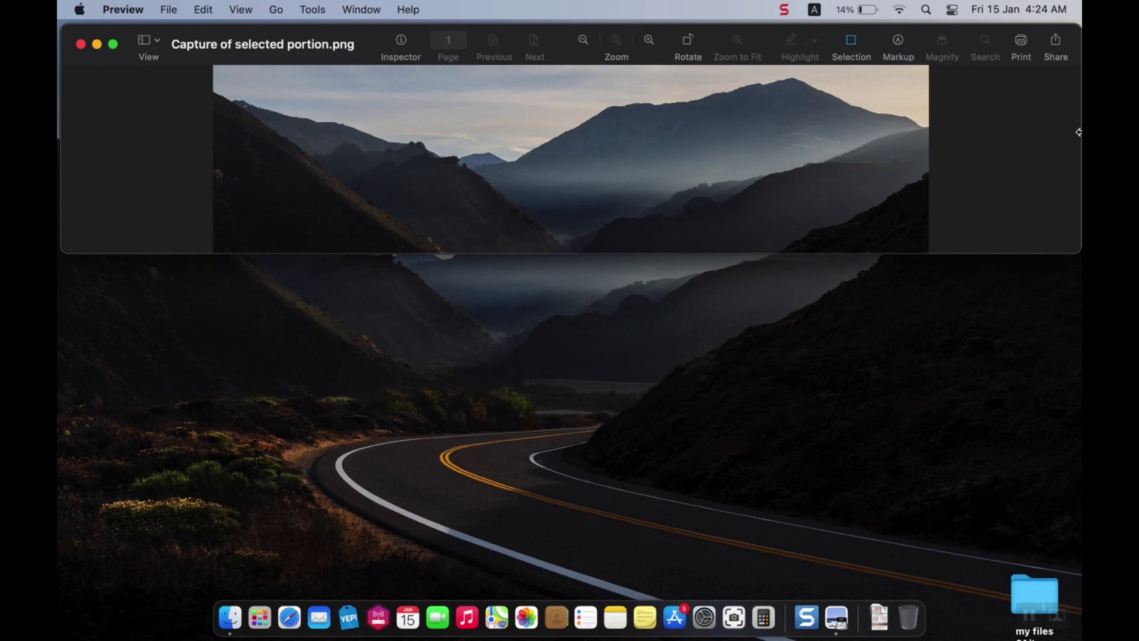
left_click(80, 45)
- View "Capture entire screen.png" in a widened Preview window and close it
double_click(842, 137)
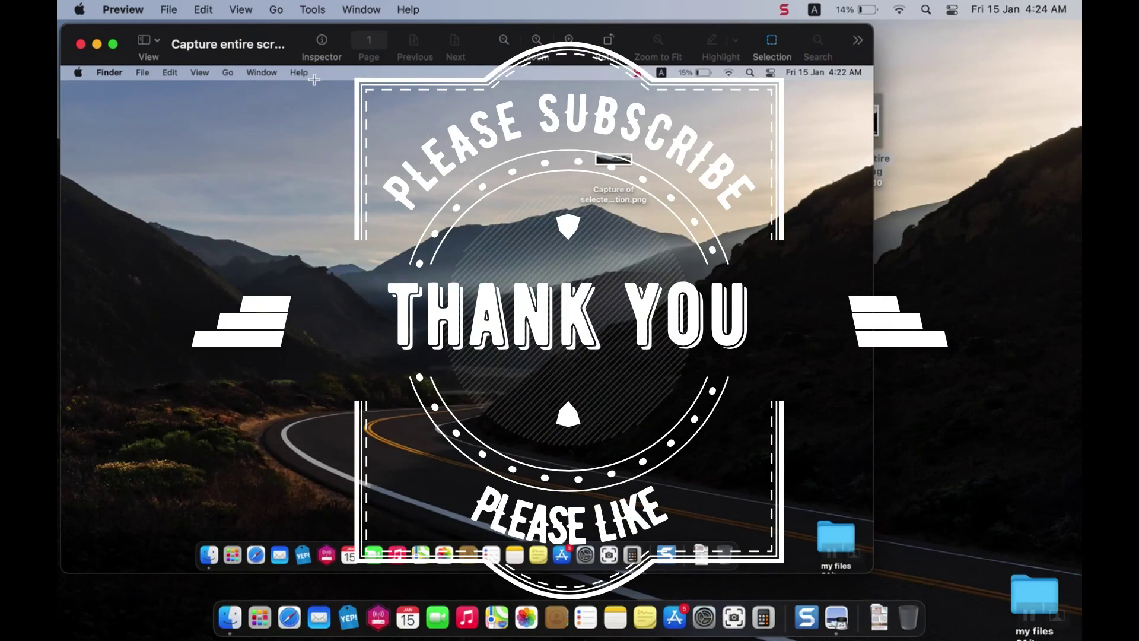
left_click_drag(874, 92, 1081, 109)
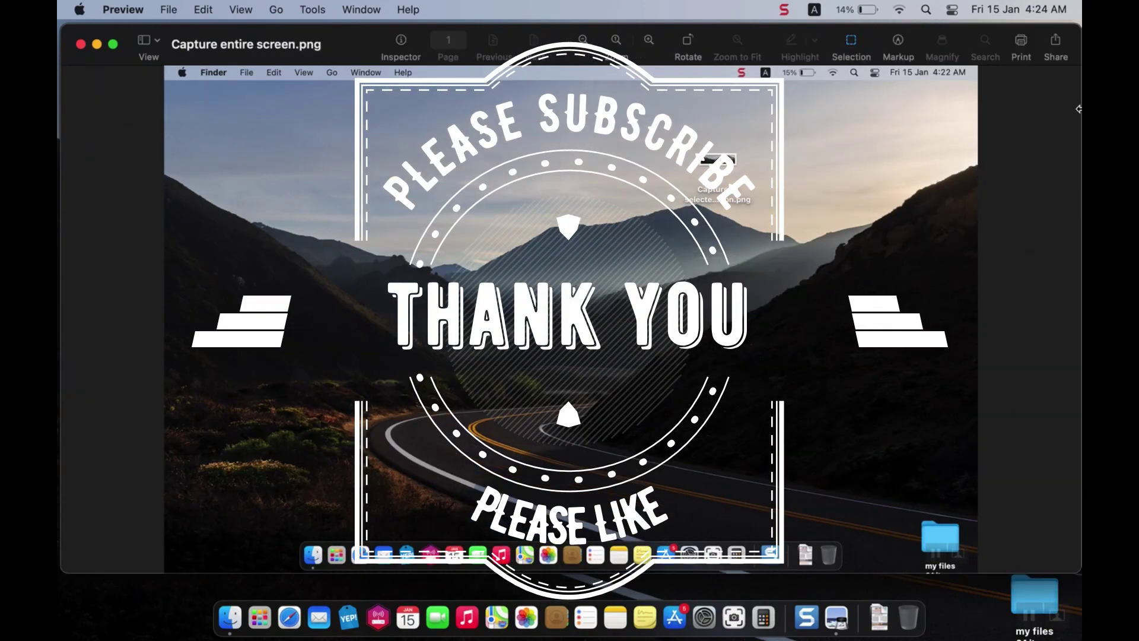
left_click(80, 45)
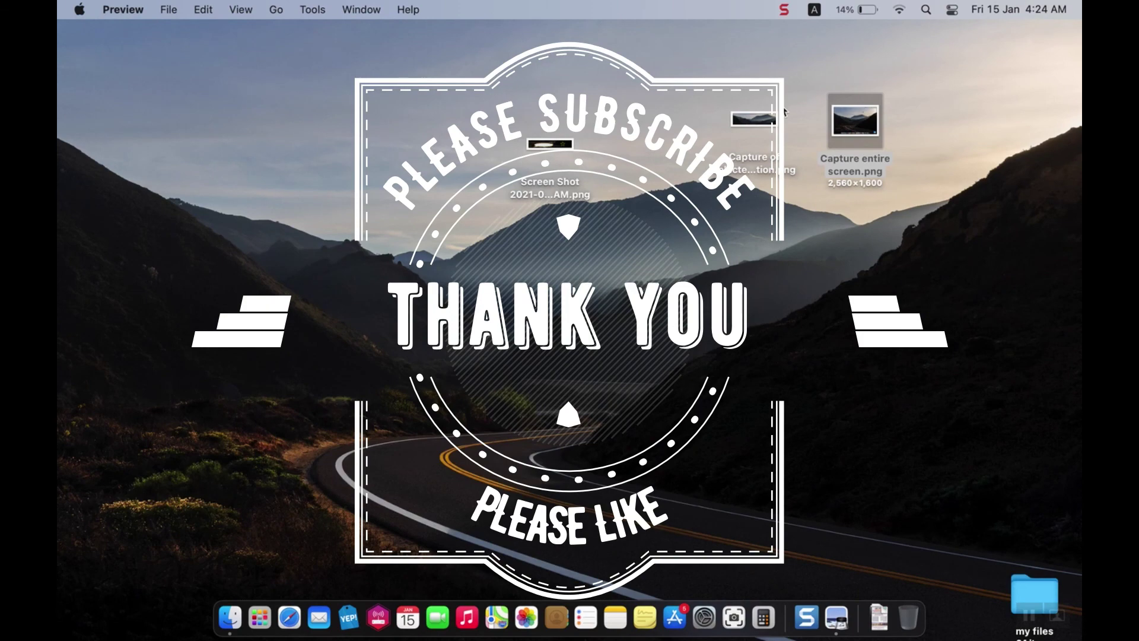